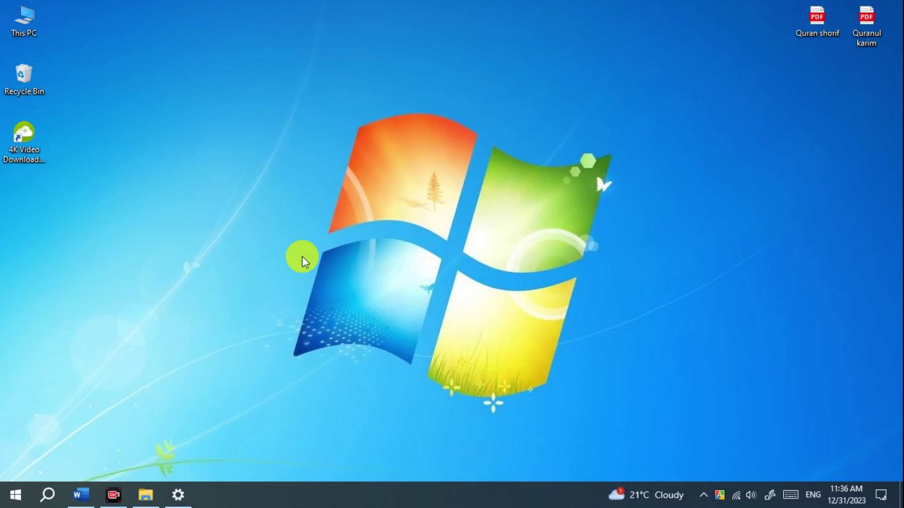
Step: Bring up Word's blank Document1 from the taskbar icon
left_click(79, 495)
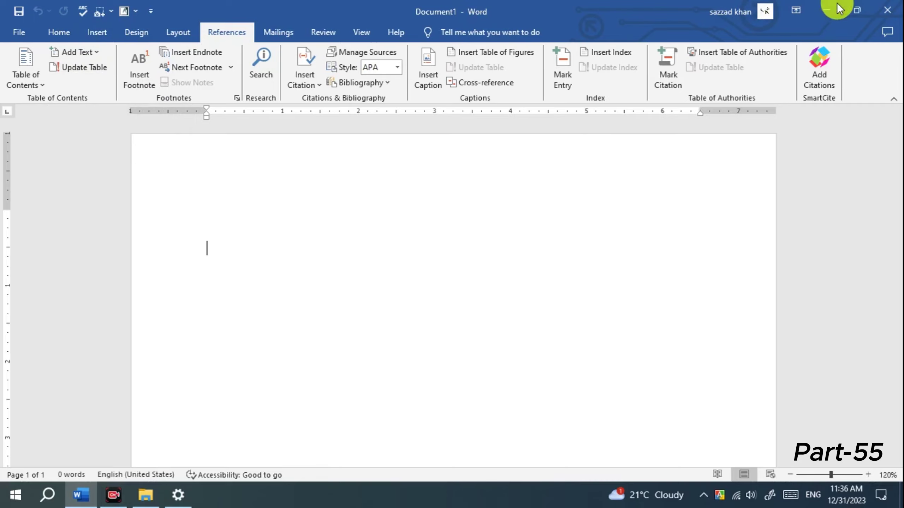
left_click(827, 11)
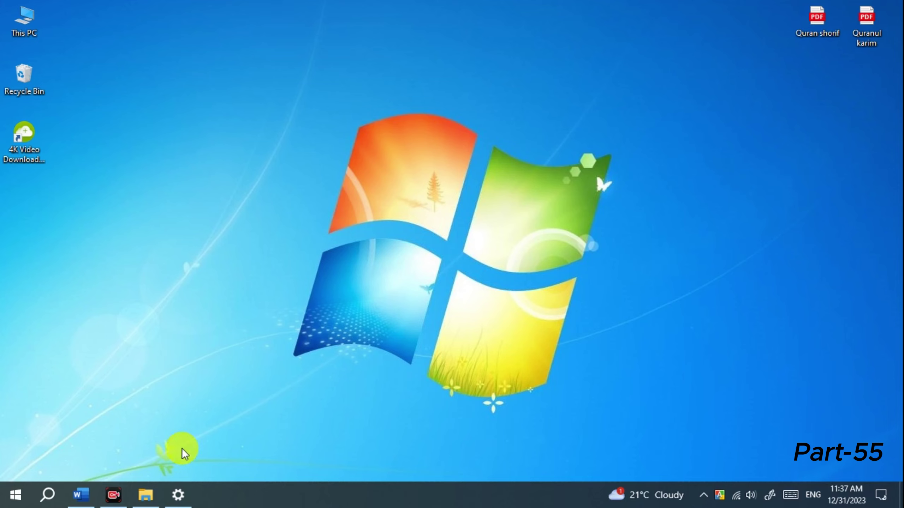
left_click(92, 495)
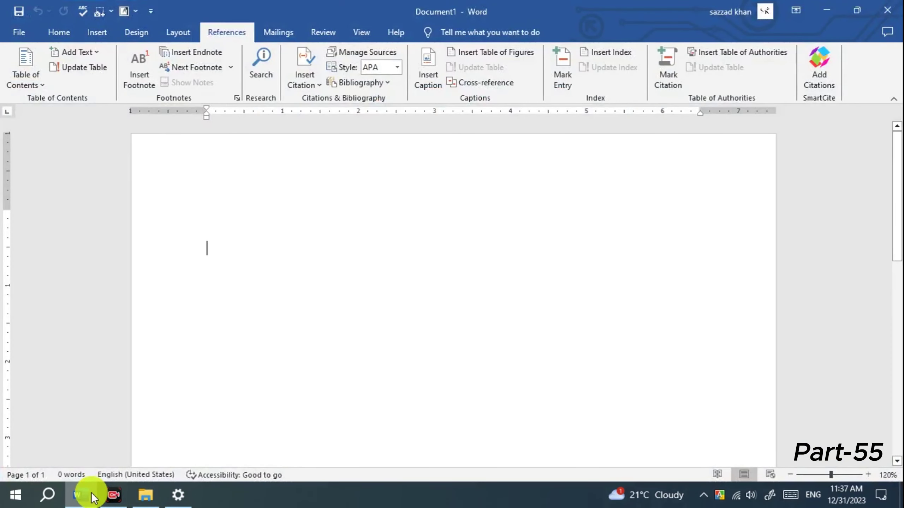
left_click(56, 31)
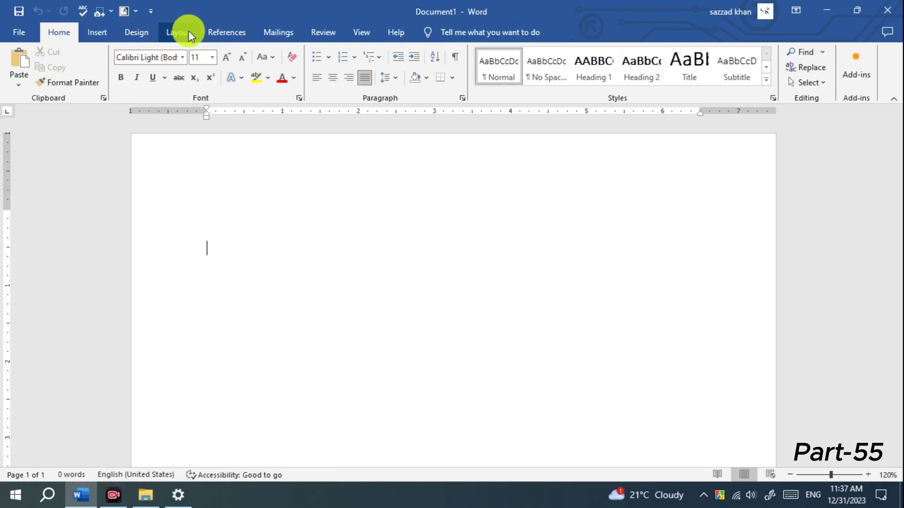
left_click(220, 37)
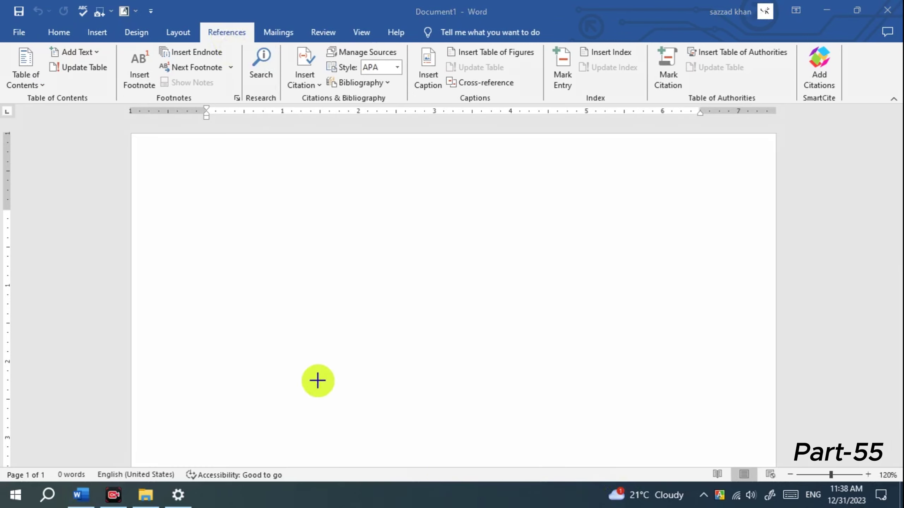
left_click_drag(116, 42, 246, 109)
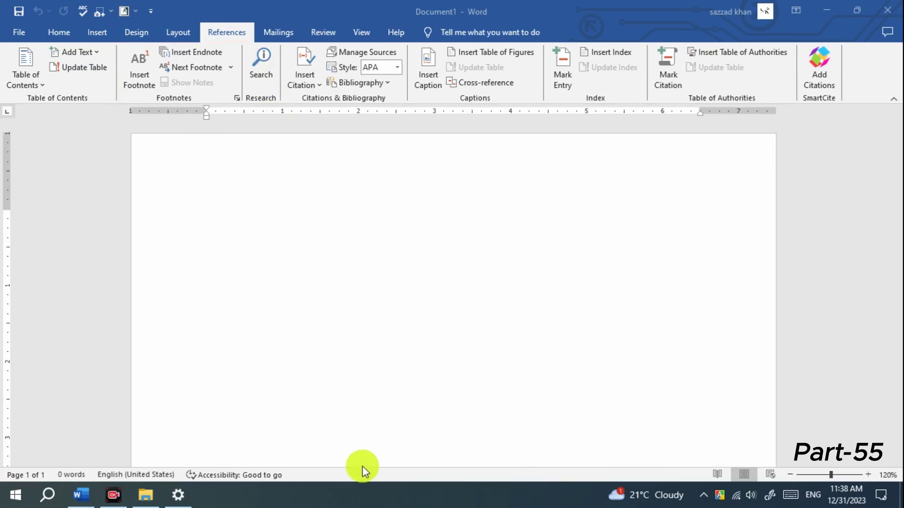
left_click(232, 68)
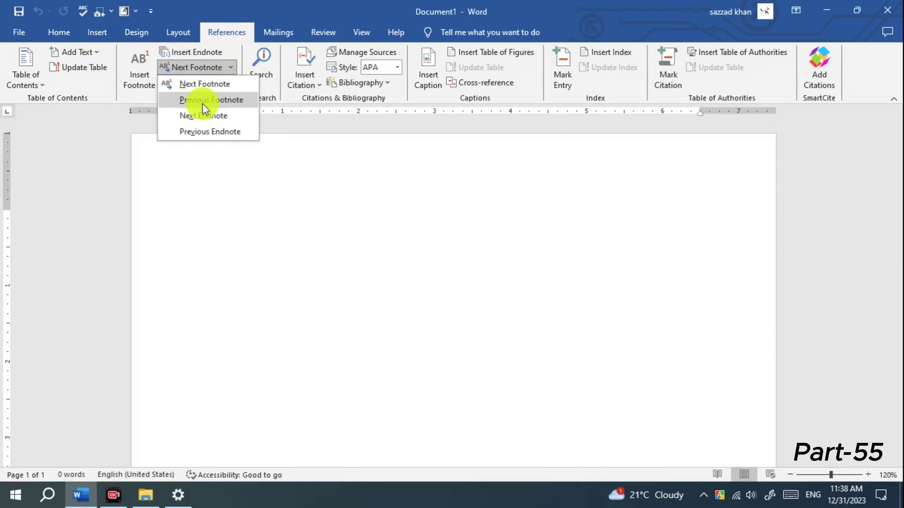
left_click(147, 127)
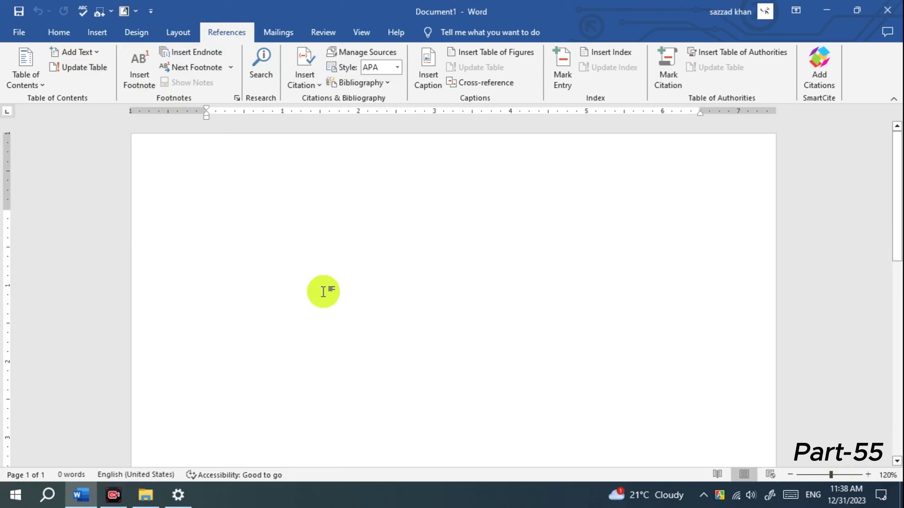
scroll(302, 270, "down", 5)
scroll(264, 307, "up", 5)
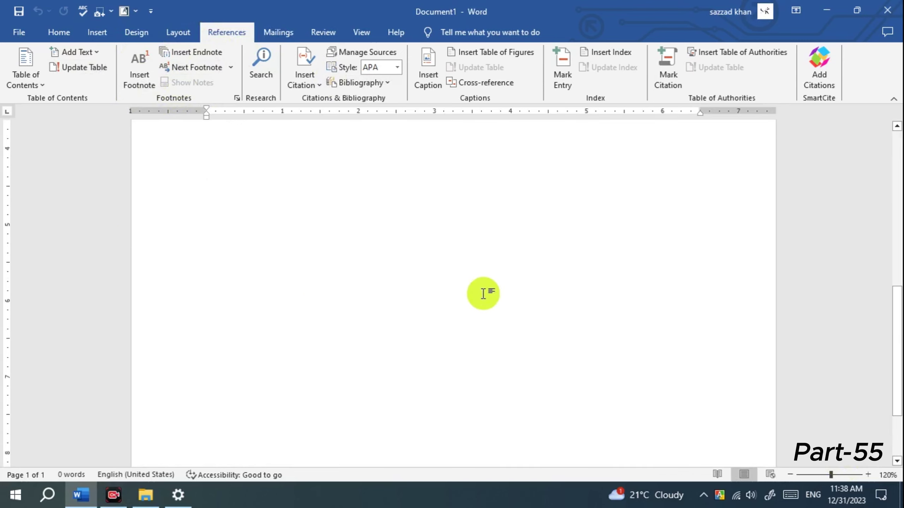
scroll(336, 285, "up", 2)
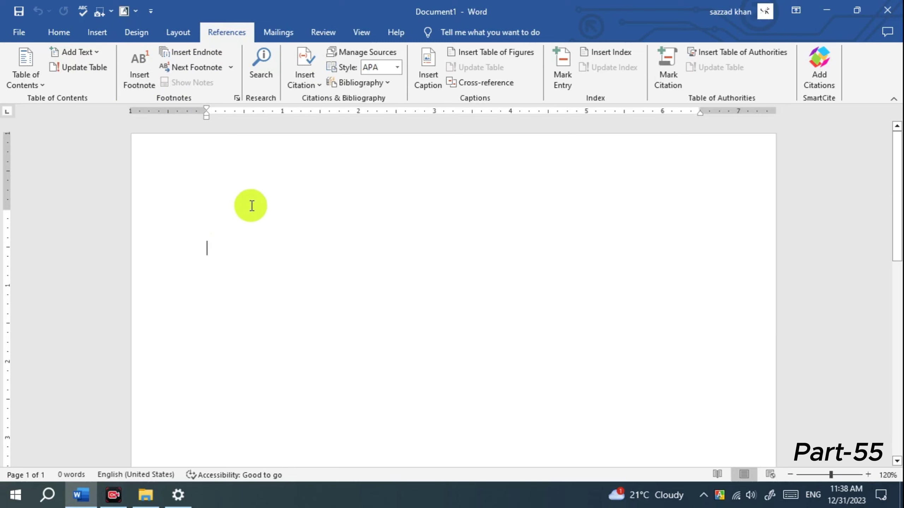
scroll(251, 228, "down", 5)
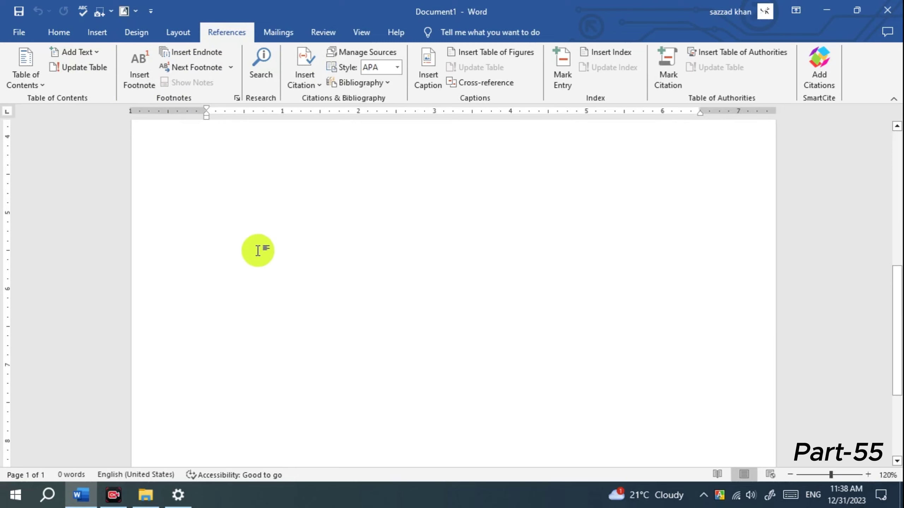
scroll(245, 302, "down", 5)
scroll(237, 357, "up", 3)
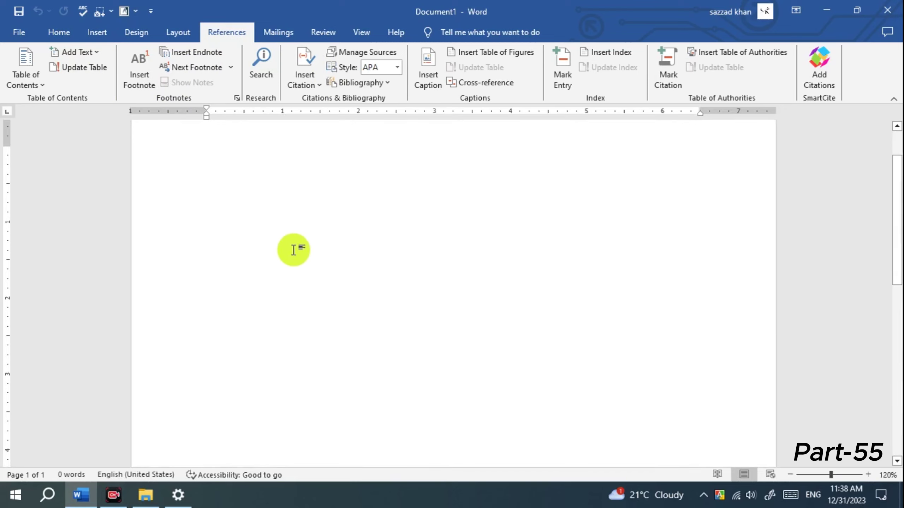
scroll(295, 248, "up", 3)
scroll(315, 302, "down", 1)
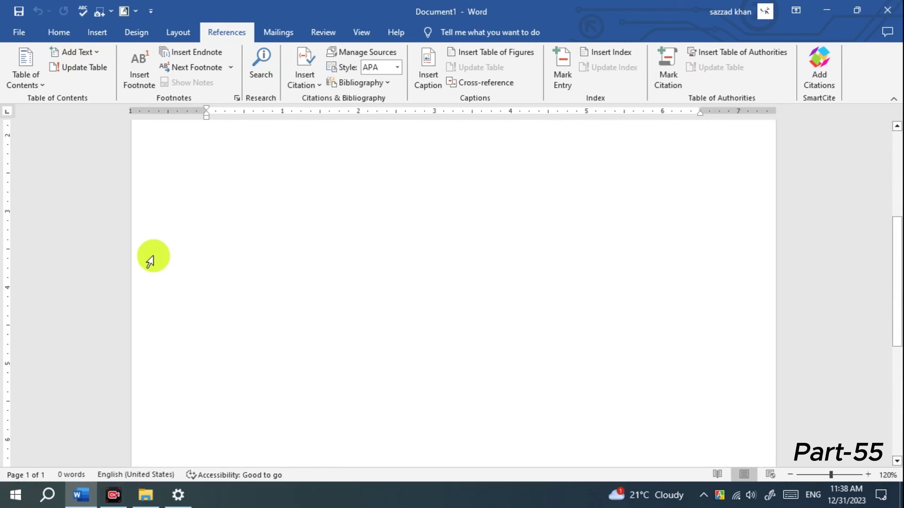
scroll(166, 287, "up", 3)
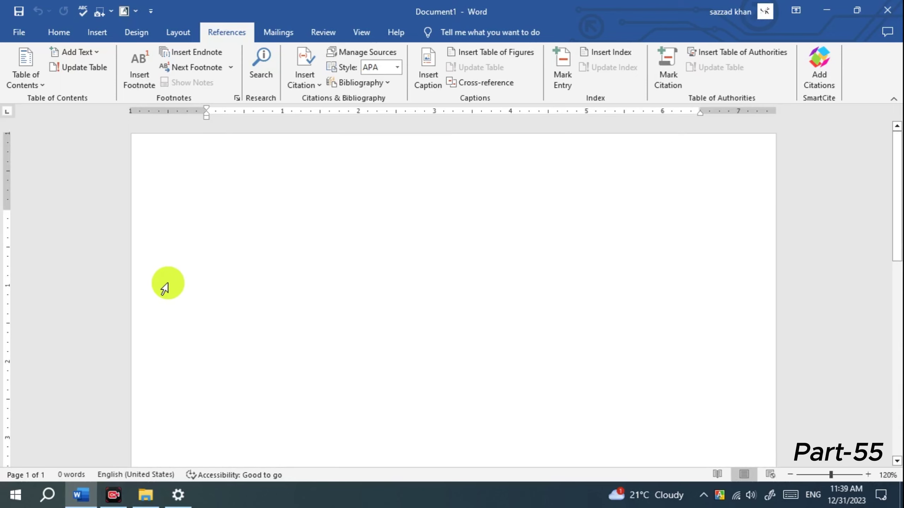
Step: Open the Quick Parts gallery on the Insert tab to show the saved entry 222
left_click(100, 32)
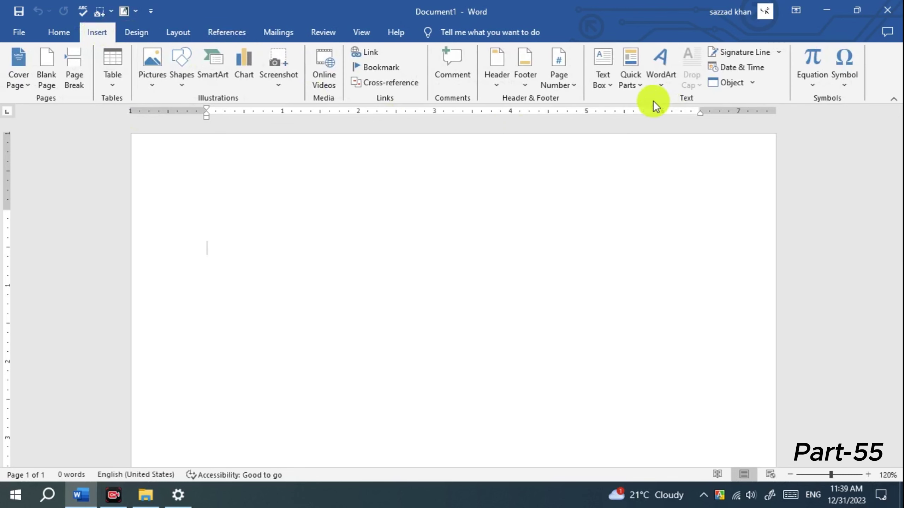
left_click(641, 83)
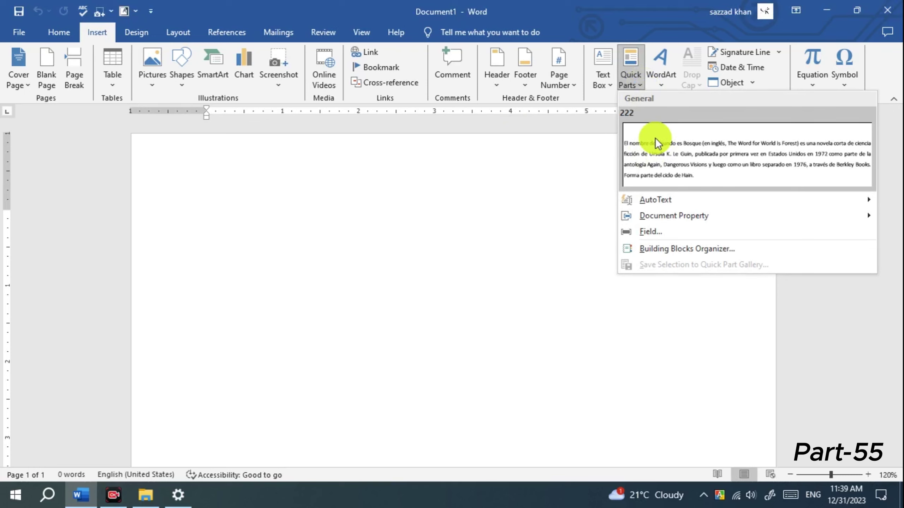
Step: Insert the saved Quick Part 222 containing the Spanish sample text
left_click(712, 162)
scroll(403, 323, "up", 1)
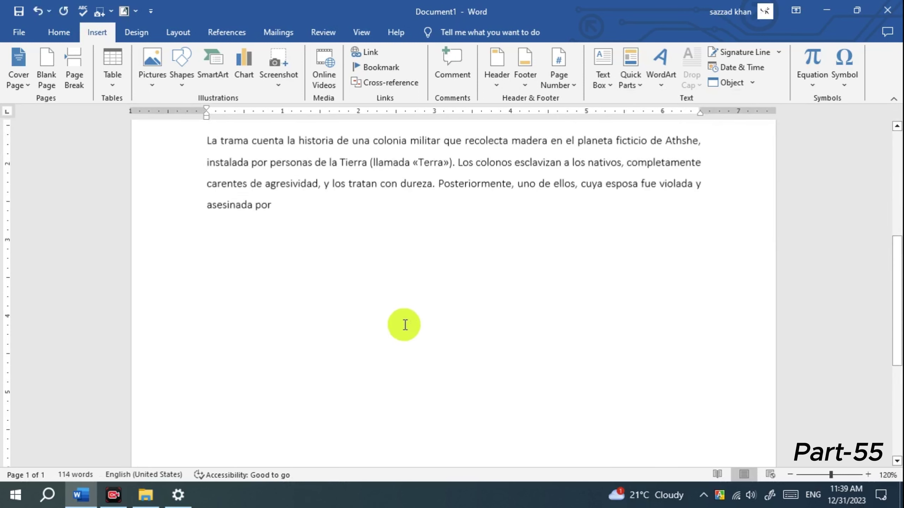
scroll(406, 285, "up", 4)
scroll(320, 270, "down", 1)
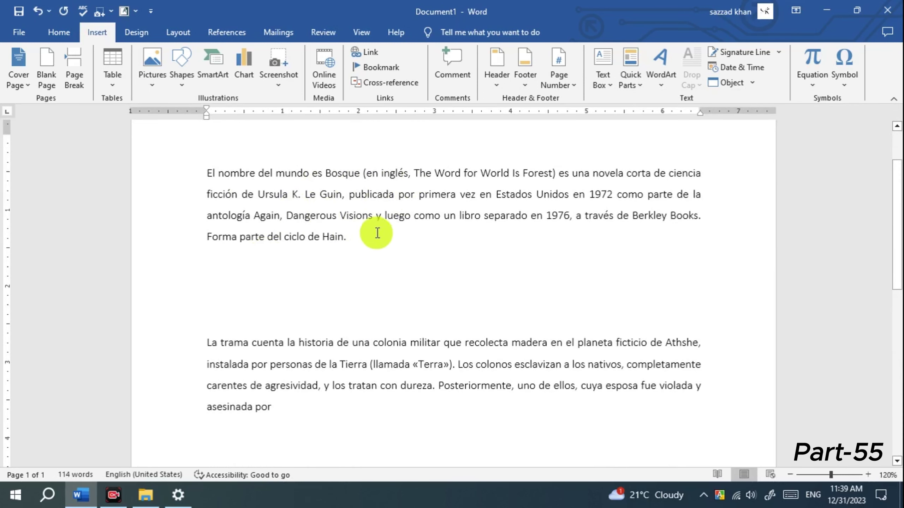
Step: Delete the blank lines between the two paragraphs so they form one 113-word block
mouse_move(220, 246)
left_mouse_down()
mouse_move(233, 322)
mouse_move(244, 274)
mouse_move(220, 320)
left_mouse_up()
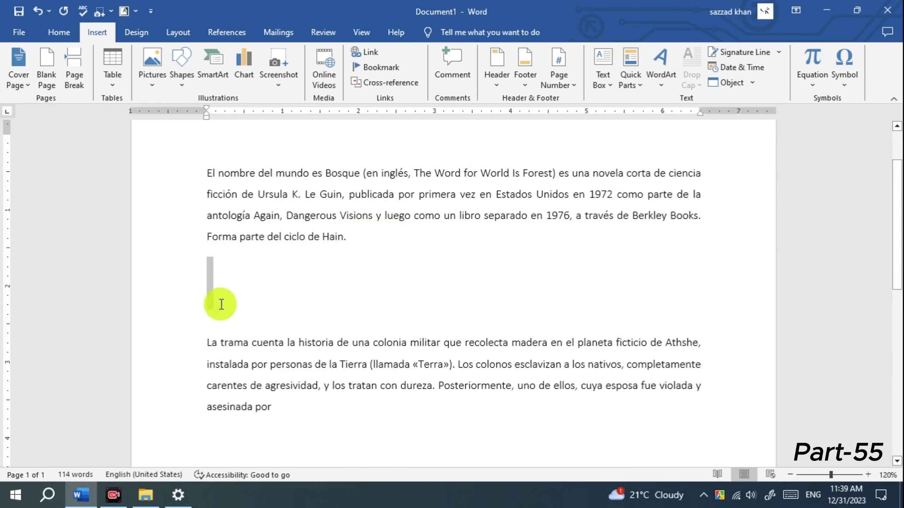
key("BackSpace")
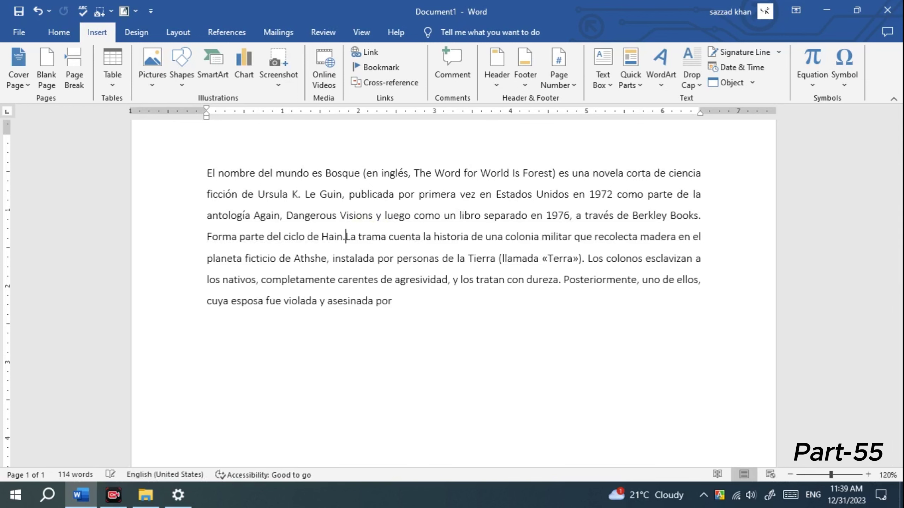
scroll(369, 196, "up", 1)
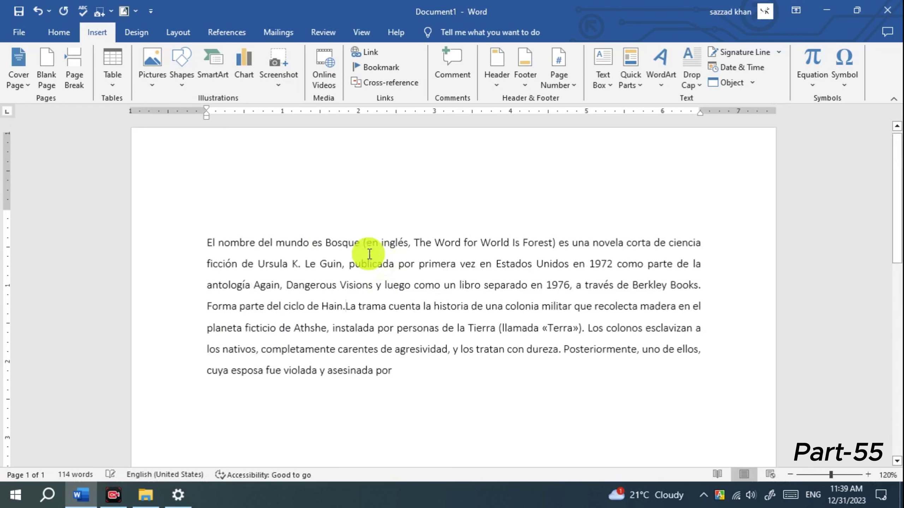
scroll(340, 266, "down", 4)
scroll(327, 266, "up", 5)
scroll(322, 287, "down", 5)
scroll(307, 327, "up", 4)
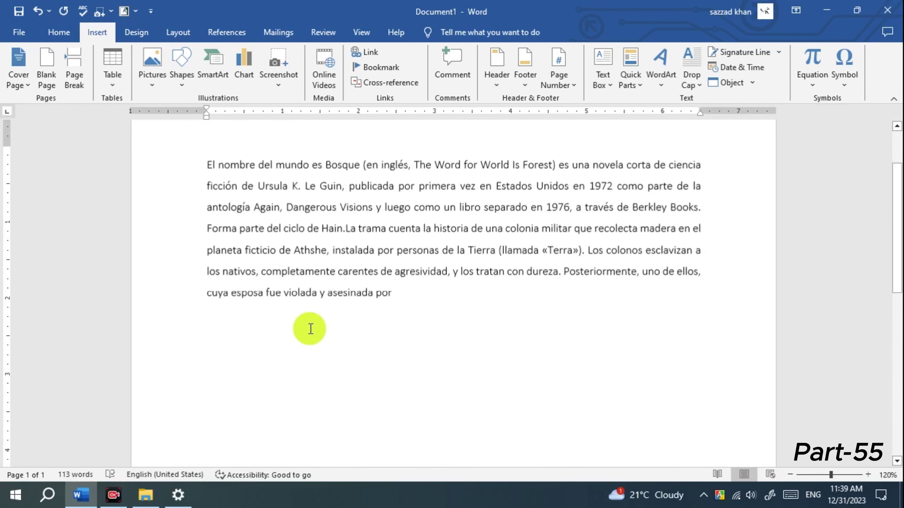
scroll(202, 272, "up", 2)
Step: Copy the Spanish paragraph and paste copies of it below the original
left_click_drag(227, 253, 377, 374)
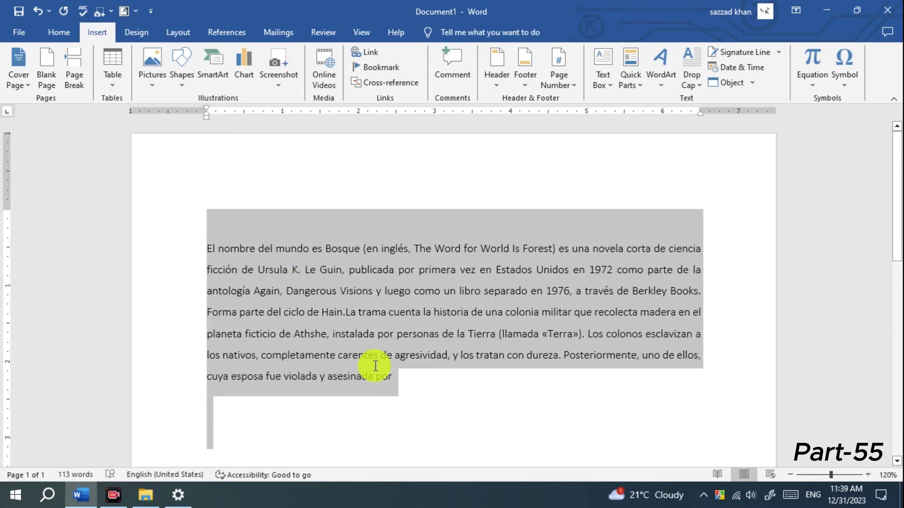
right_click(319, 301)
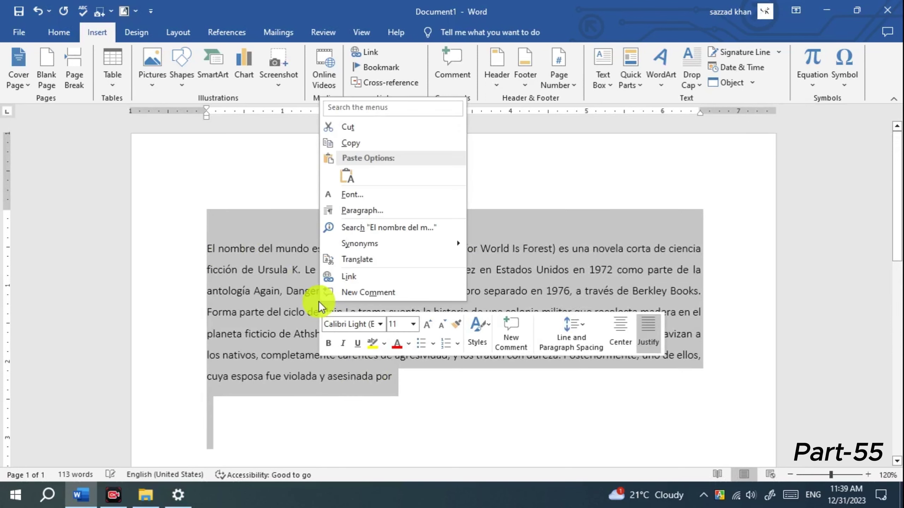
left_click(343, 142)
left_click(259, 419)
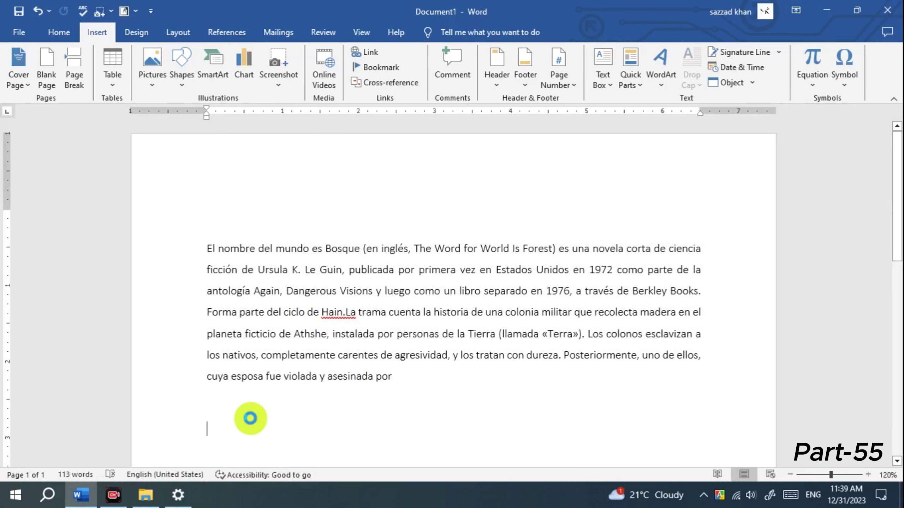
key("ctrl+v")
key("ctrl+v")
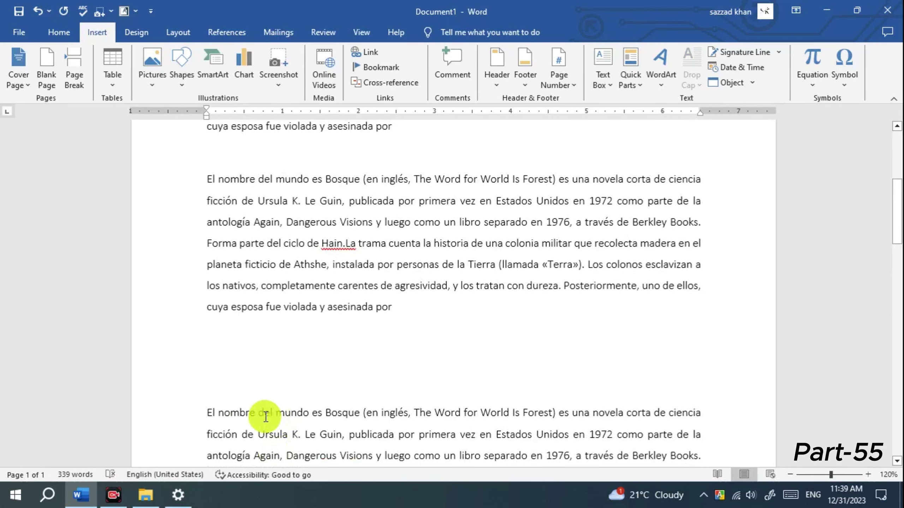
Step: Remove the breaks between the copies, joining three paragraphs into one 337-word block
left_click(232, 374)
key("BackSpace")
key("BackSpace")
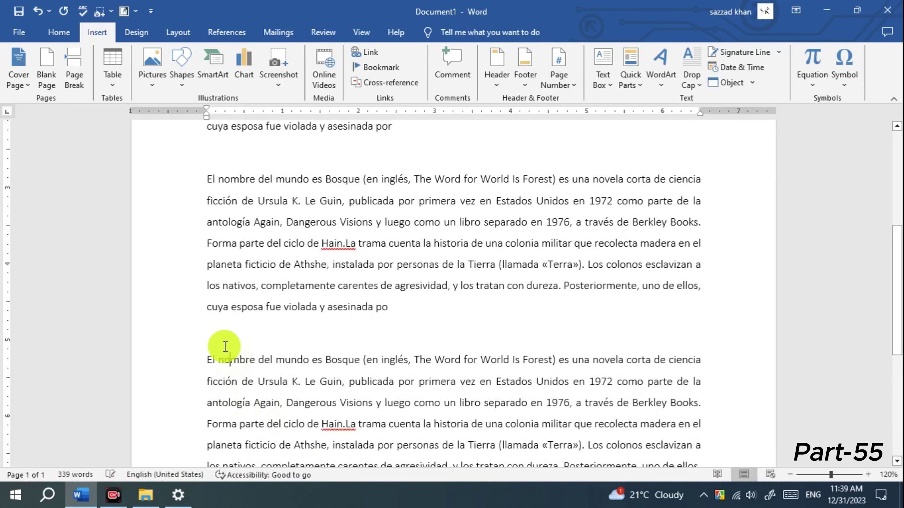
left_click(203, 359)
key("BackSpace")
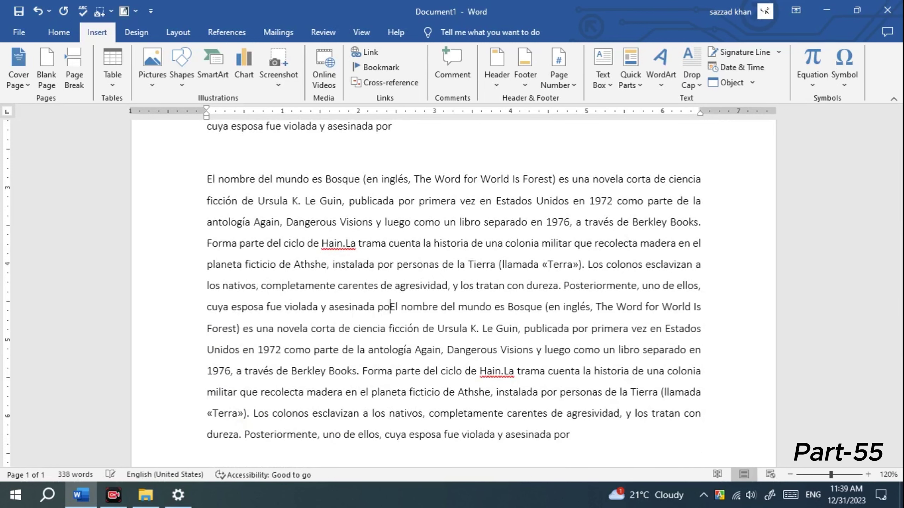
scroll(206, 407, "up", 5)
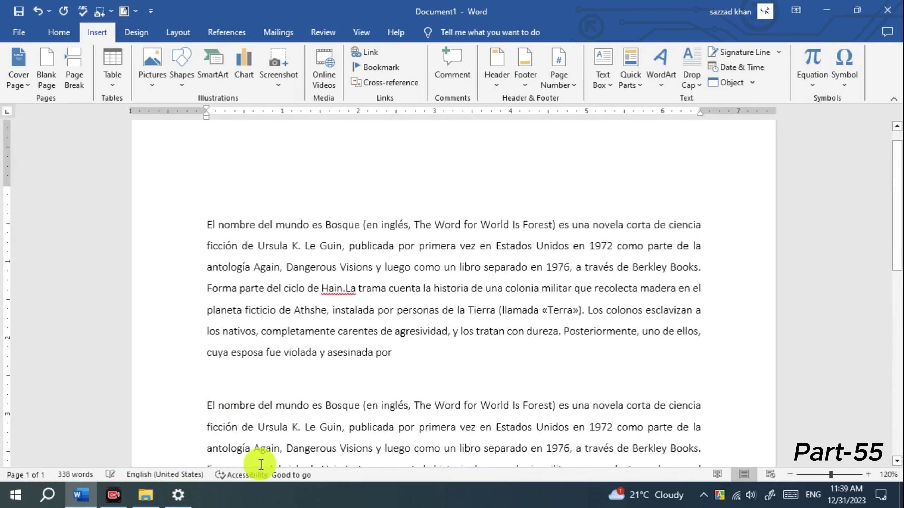
key("BackSpace")
scroll(447, 406, "down", 3)
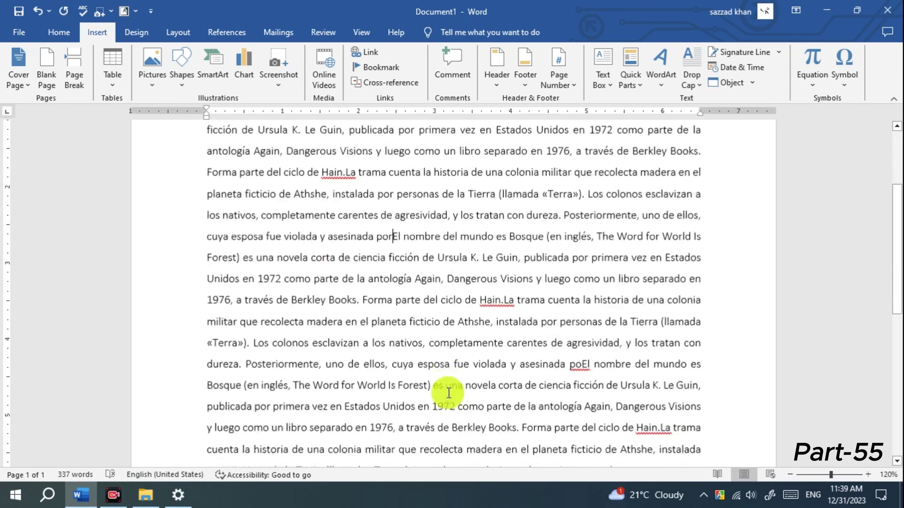
scroll(445, 411, "down", 6)
scroll(442, 417, "up", 10)
Step: Set the page zoom to 150% using the zoom slider buttons
scroll(438, 415, "up", 2)
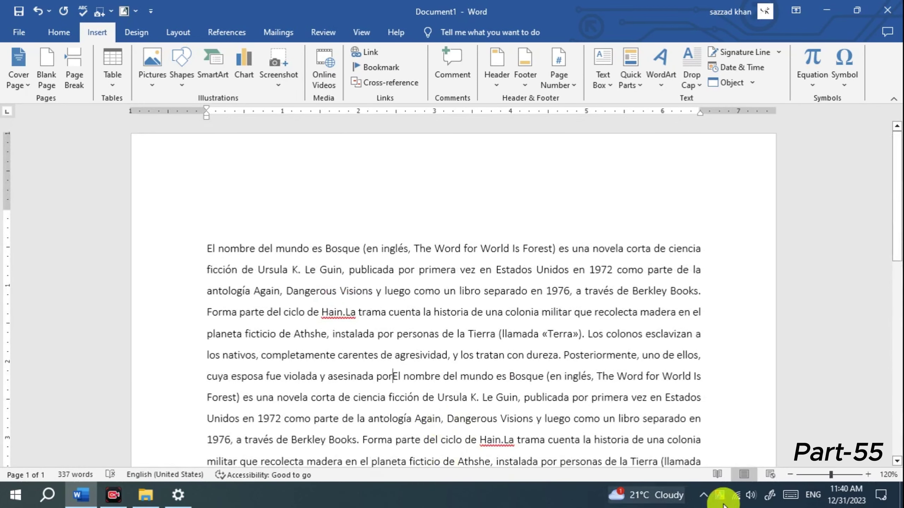
left_click(789, 476)
left_click(790, 476)
left_click(789, 475)
left_click(790, 475)
left_click(789, 475)
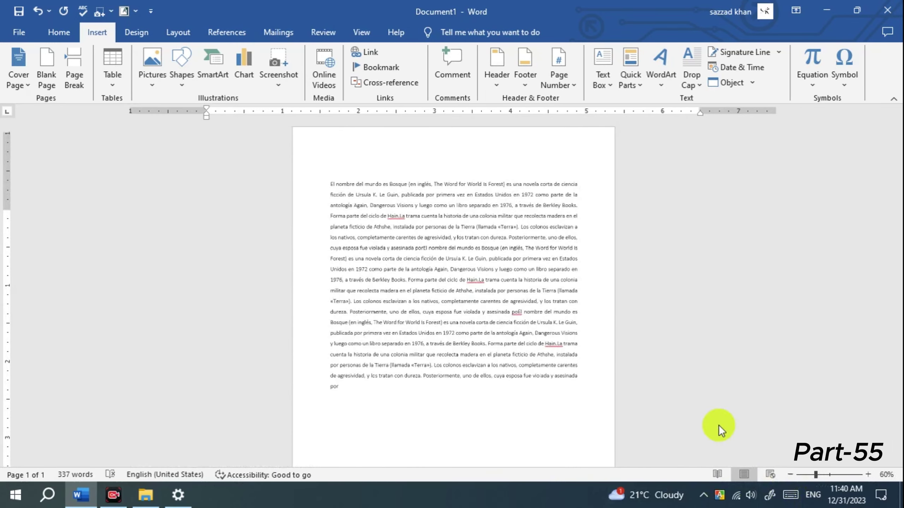
scroll(467, 357, "down", 3)
scroll(427, 388, "down", 1)
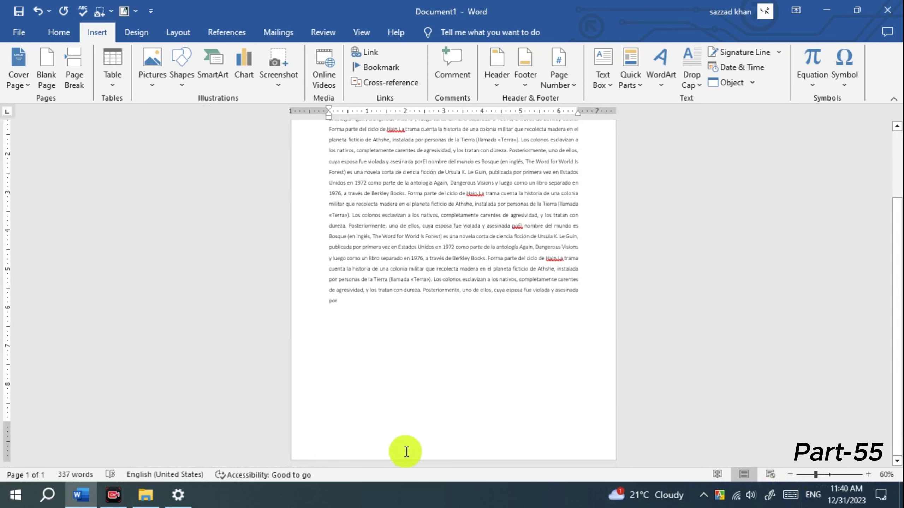
scroll(390, 441, "up", 3)
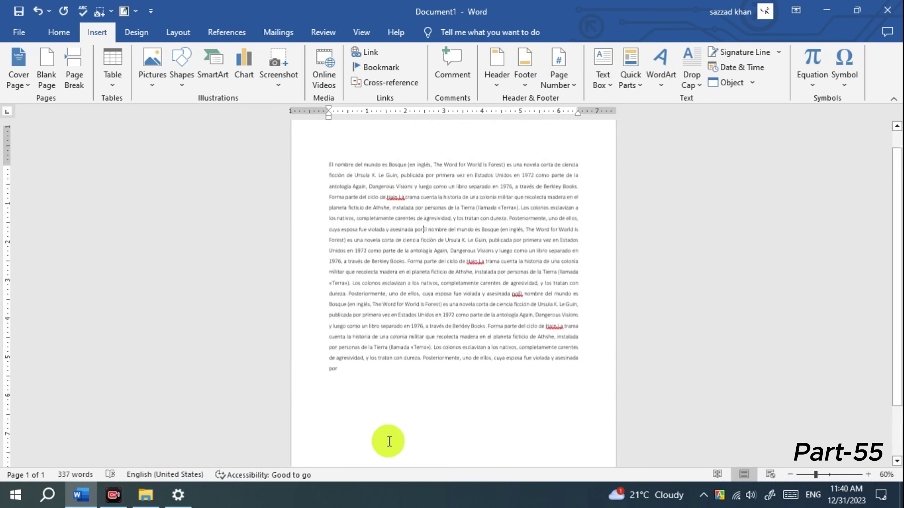
scroll(389, 442, "up", 1)
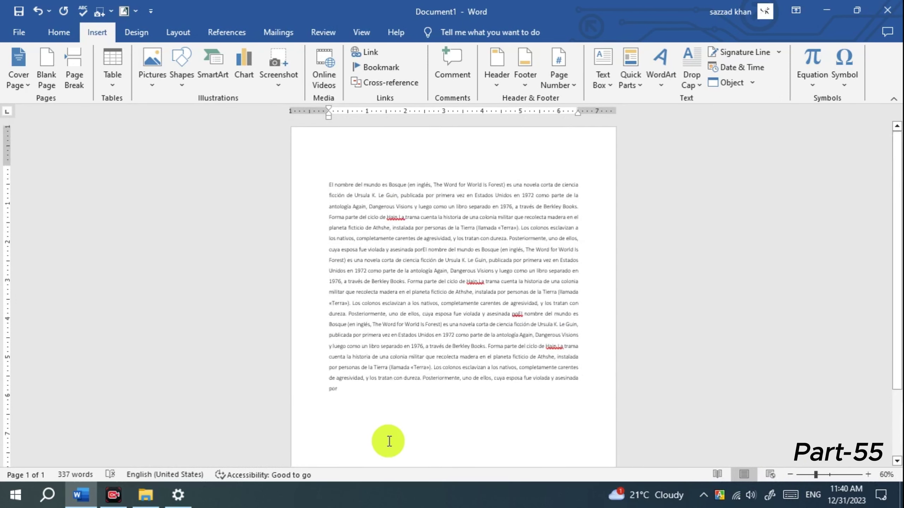
left_click(868, 475)
left_click(868, 475)
left_click(869, 475)
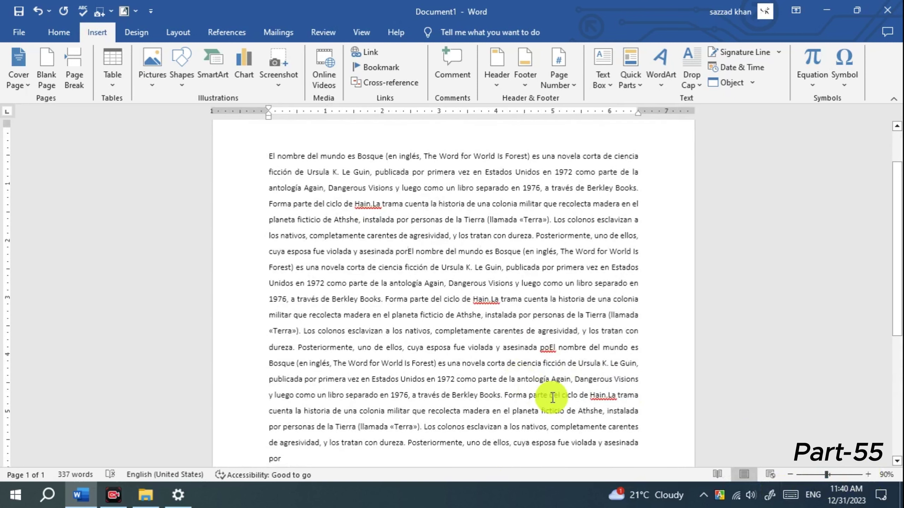
left_click(868, 474)
left_click(868, 474)
scroll(463, 321, "up", 2)
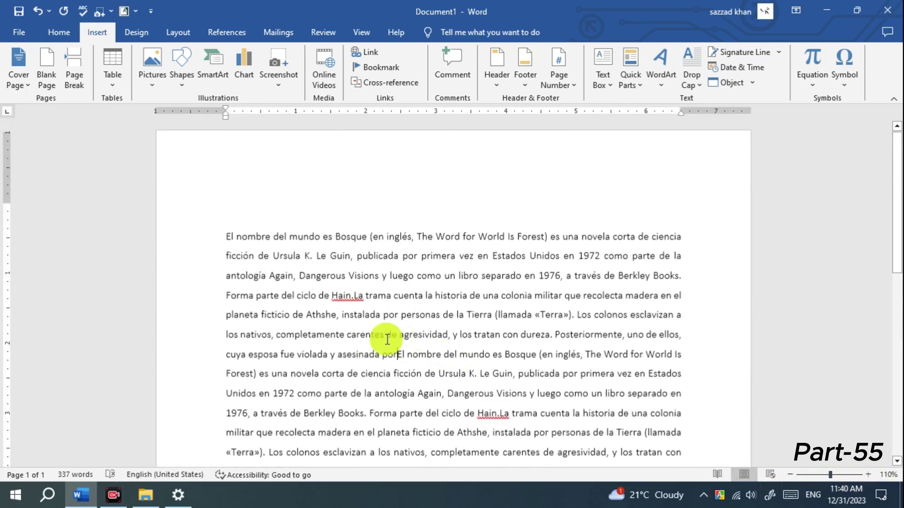
left_click(869, 474)
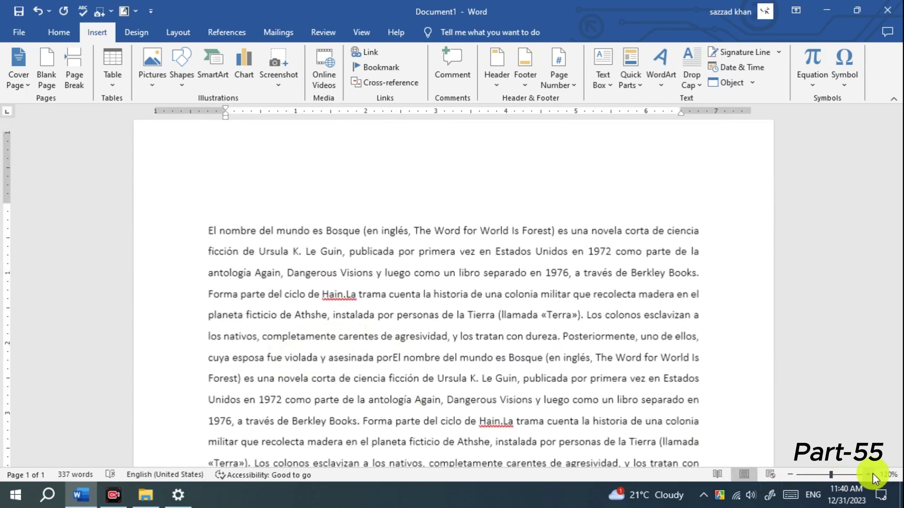
left_click(869, 475)
left_click(869, 475)
left_click(869, 475)
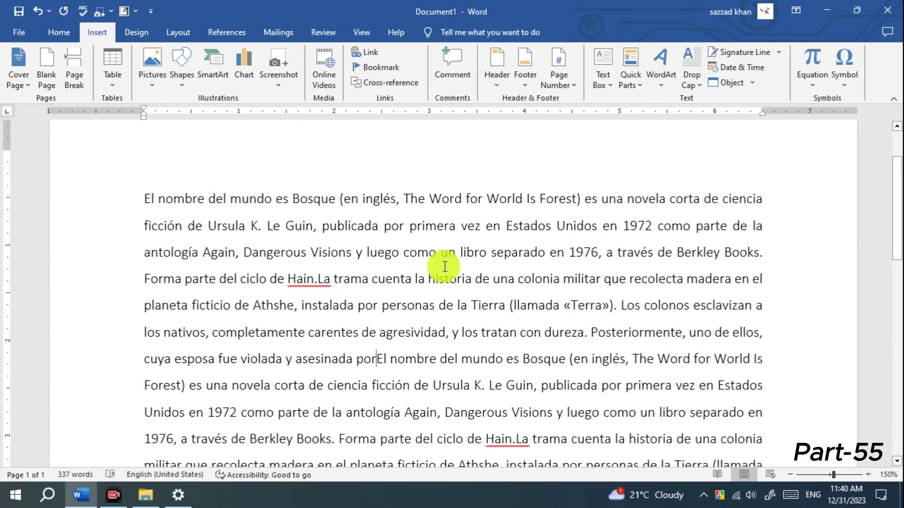
Step: Place the insertion point right after the year 1976 on the third line
double_click(584, 254)
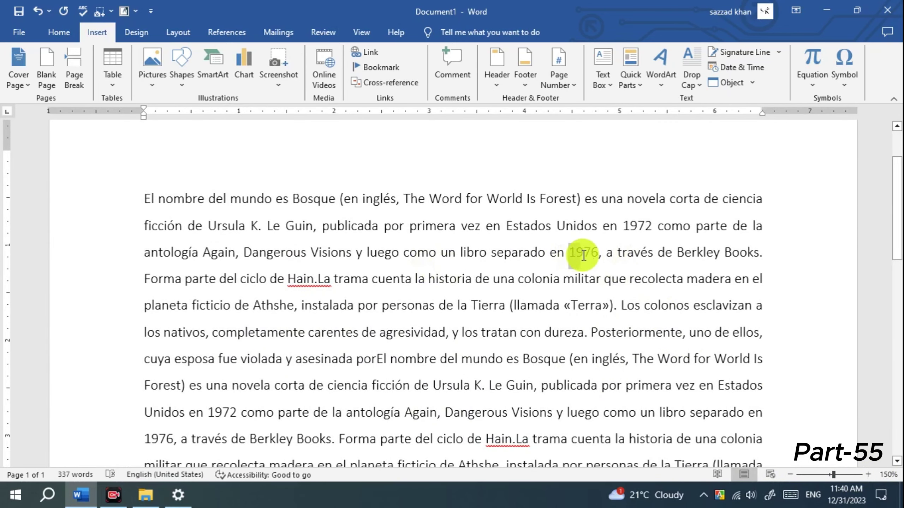
left_click_drag(600, 250, 602, 252)
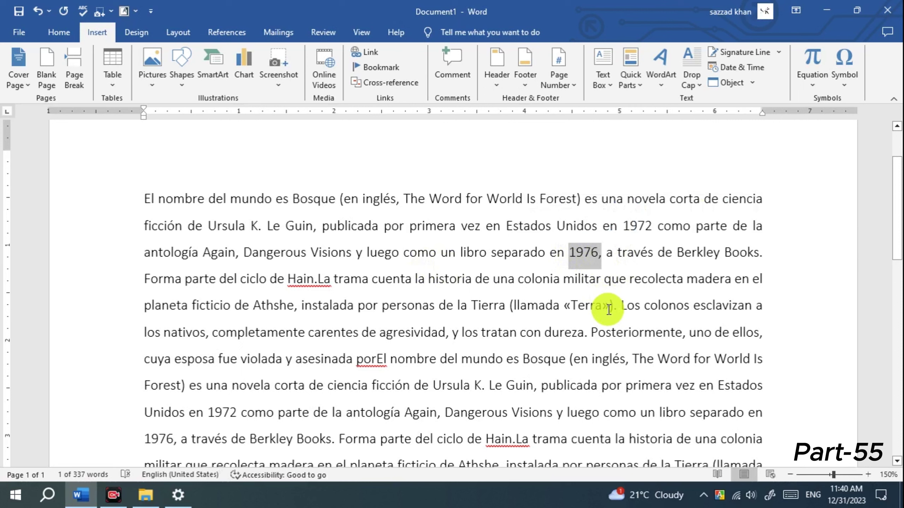
left_click(593, 251)
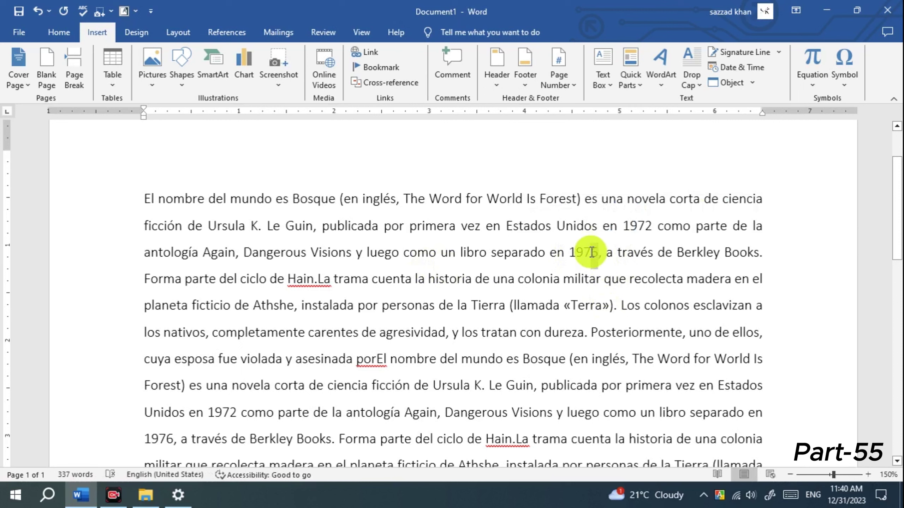
left_click_drag(592, 252, 597, 255)
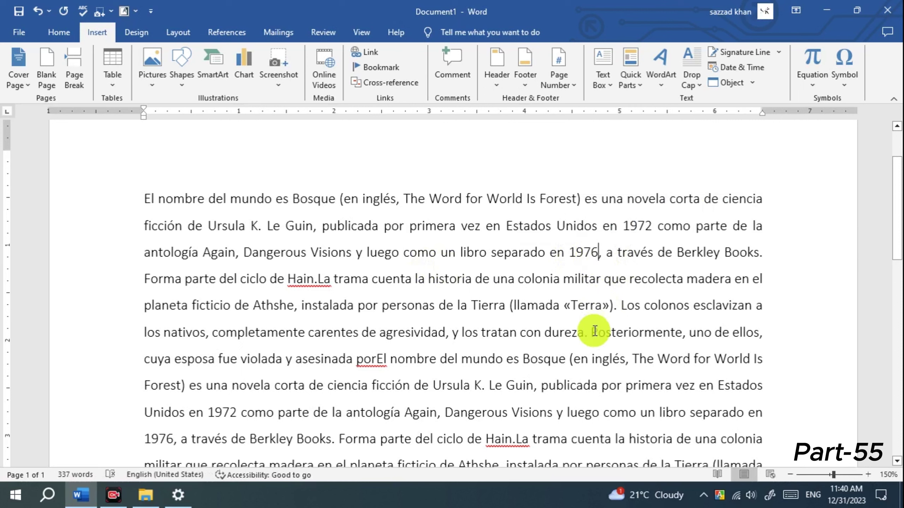
Step: Insert footnote 1 after 1976 from the References tab, then return to the body text
left_click(236, 36)
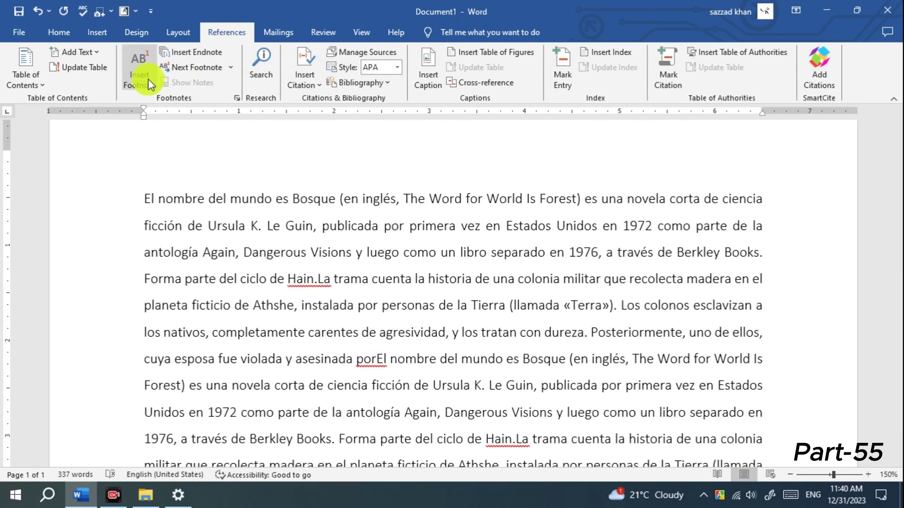
left_click(141, 68)
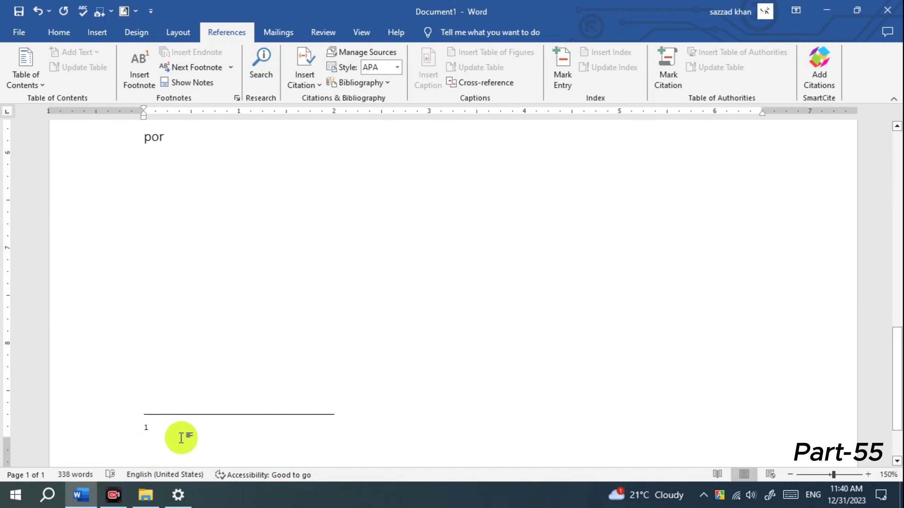
scroll(173, 425, "up", 2)
scroll(267, 419, "up", 5)
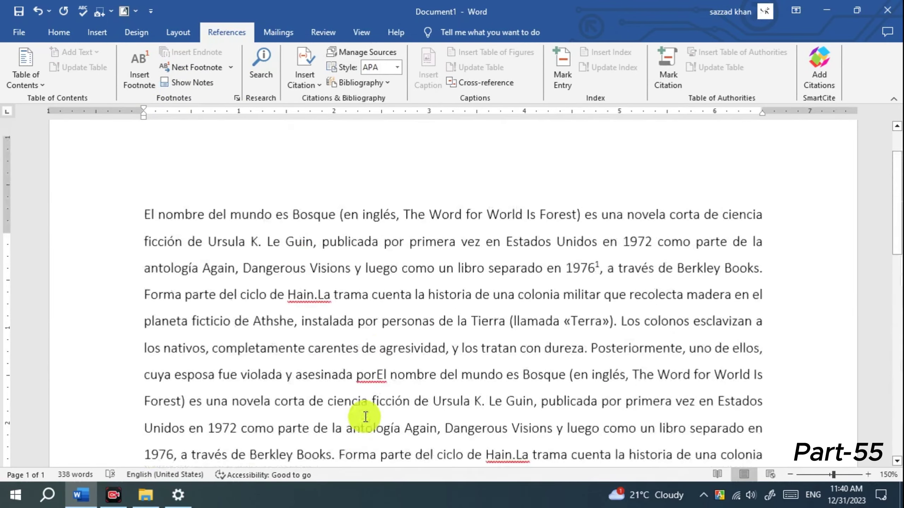
scroll(498, 285, "down", 1)
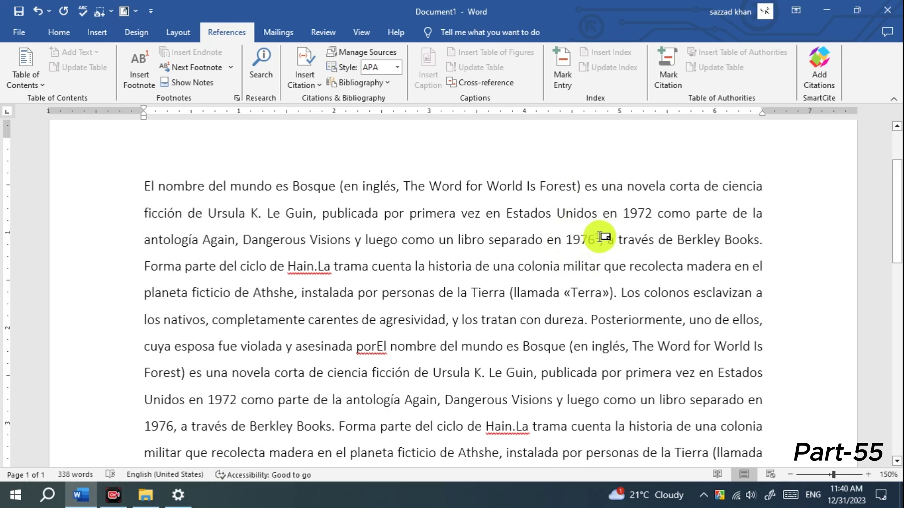
double_click(601, 237)
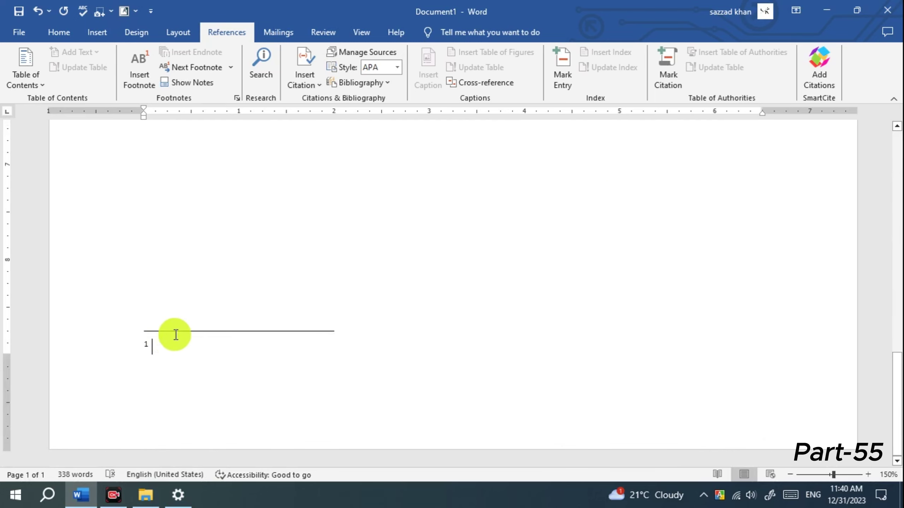
scroll(117, 404, "up", 5)
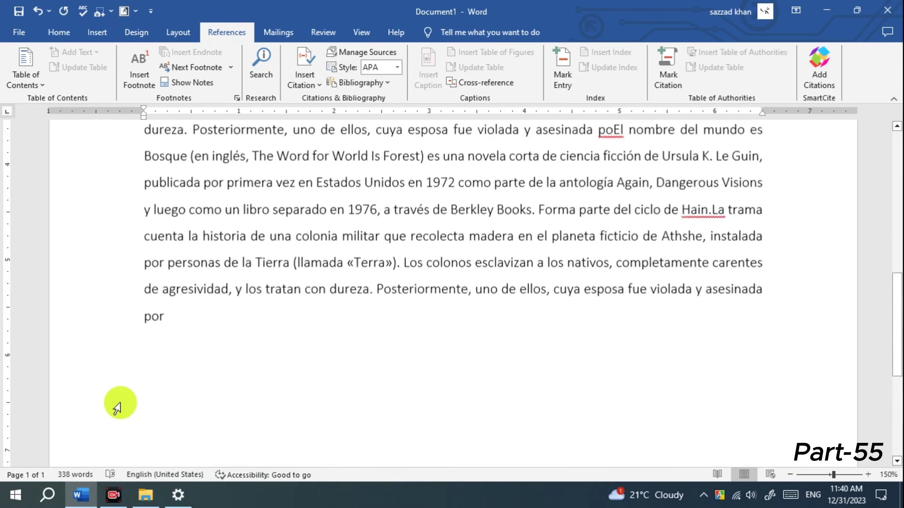
scroll(117, 403, "up", 5)
scroll(265, 341, "down", 5)
scroll(143, 404, "down", 5)
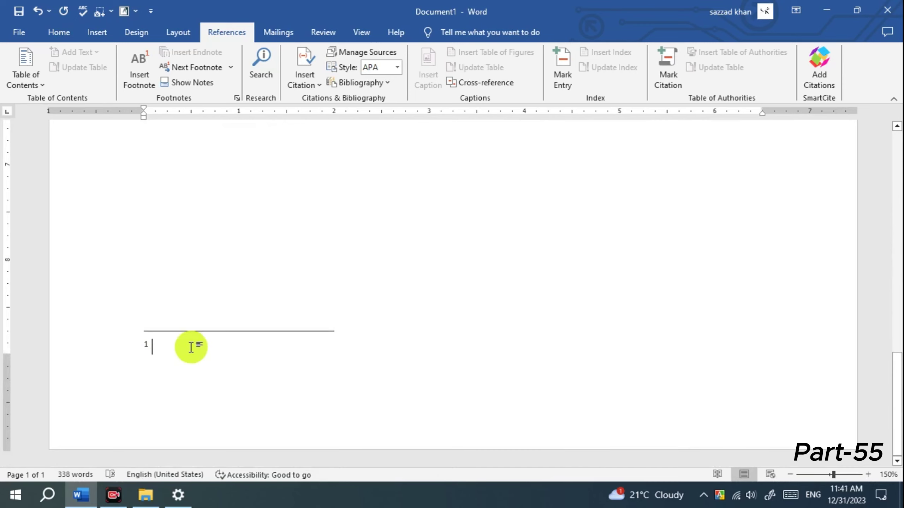
scroll(214, 374, "up", 5)
scroll(241, 377, "up", 5)
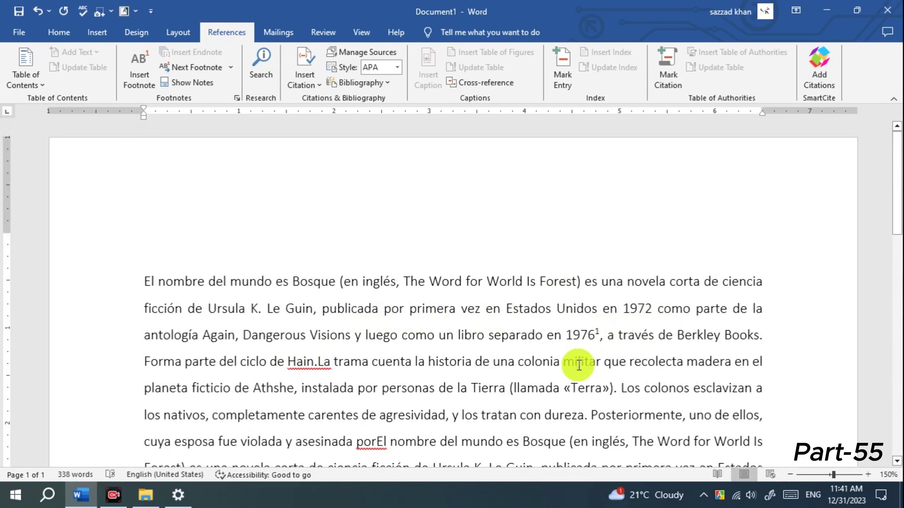
scroll(264, 360, "down", 4)
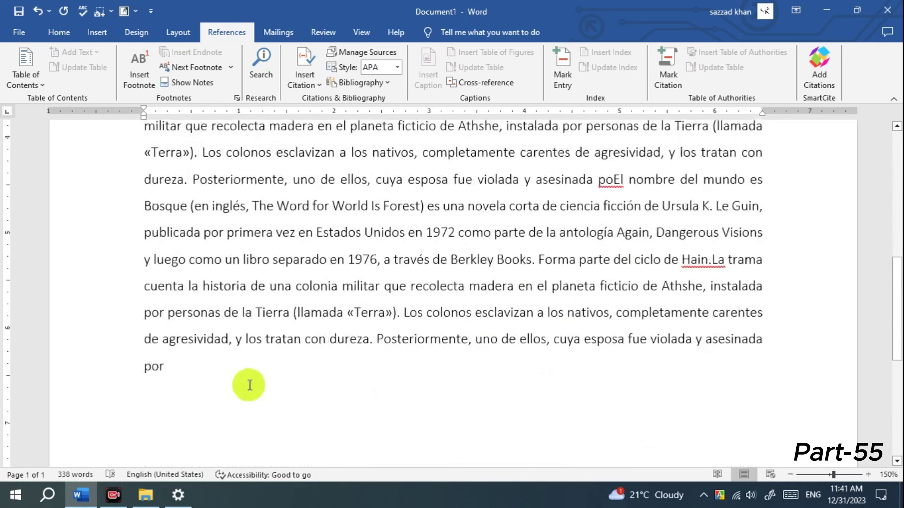
scroll(214, 370, "down", 1)
scroll(168, 377, "down", 2)
scroll(165, 391, "down", 1)
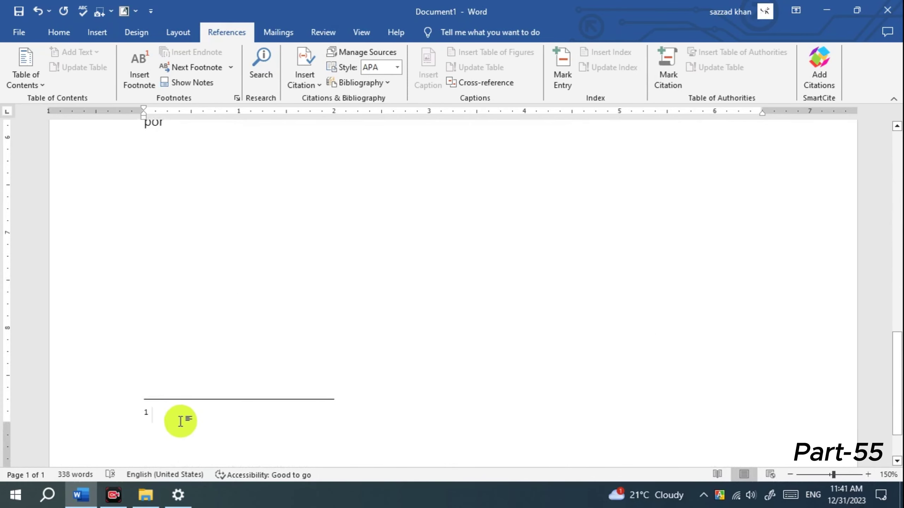
scroll(427, 356, "up", 5)
scroll(534, 317, "up", 5)
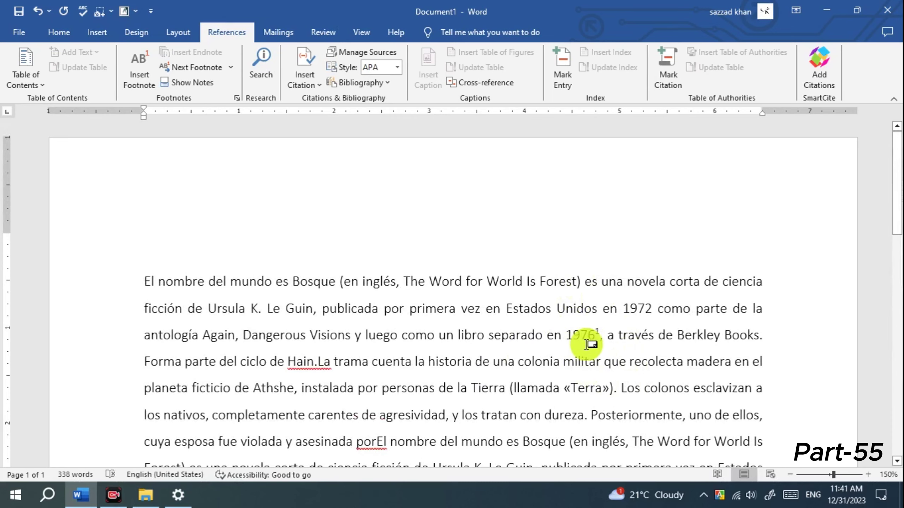
double_click(601, 342)
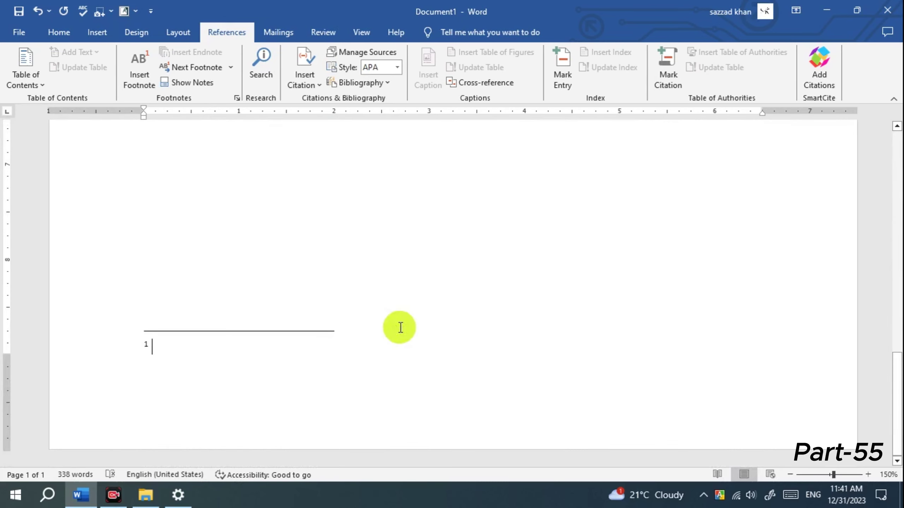
scroll(498, 331, "up", 15)
scroll(623, 322, "up", 1)
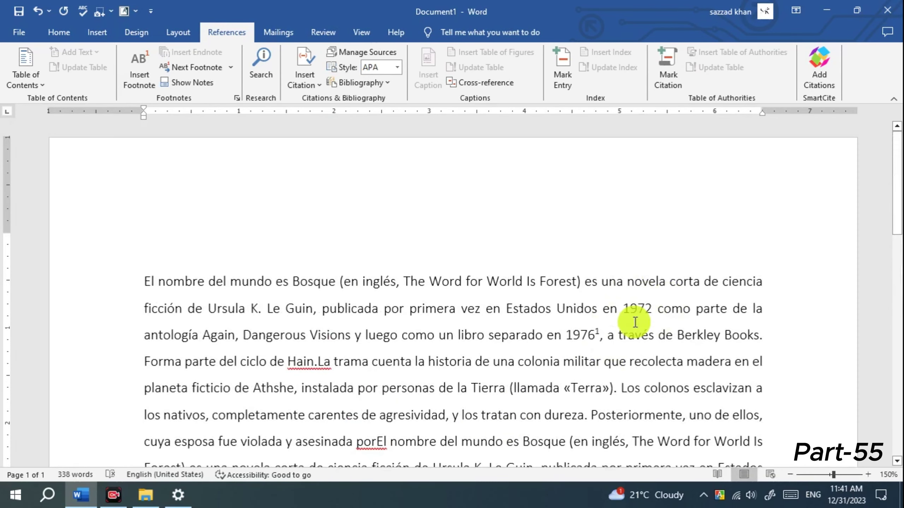
scroll(648, 303, "down", 15)
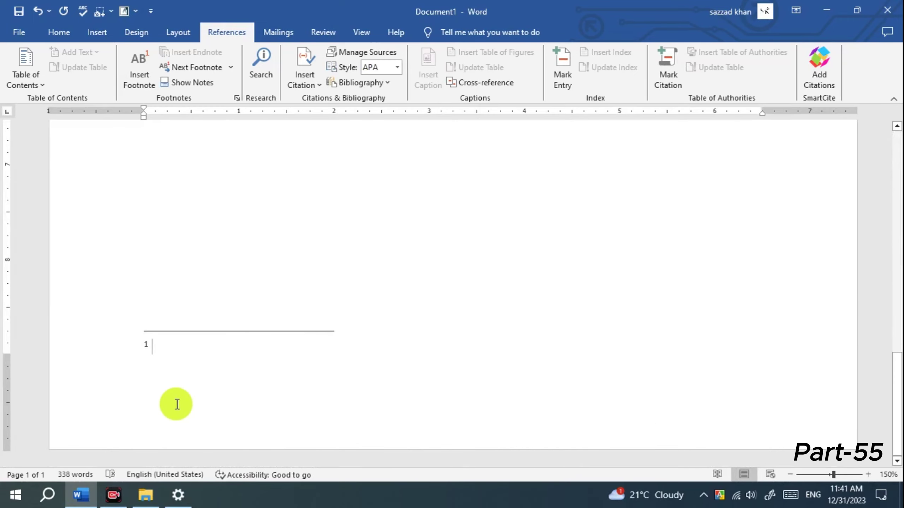
Step: Type 'hfxdjrtf v jklgb' as footnote 1's text and scroll back to the first paragraph
type("h")
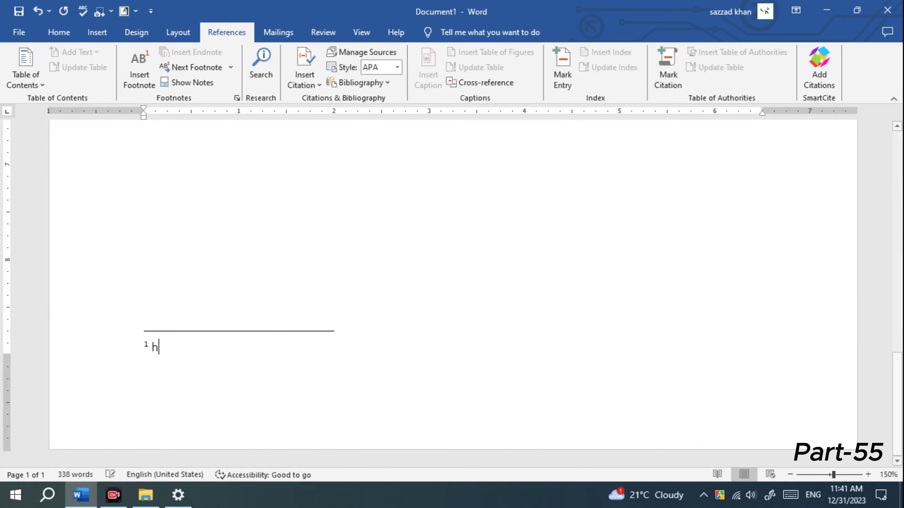
type("fxdjrtfsxryjsrstrseststse")
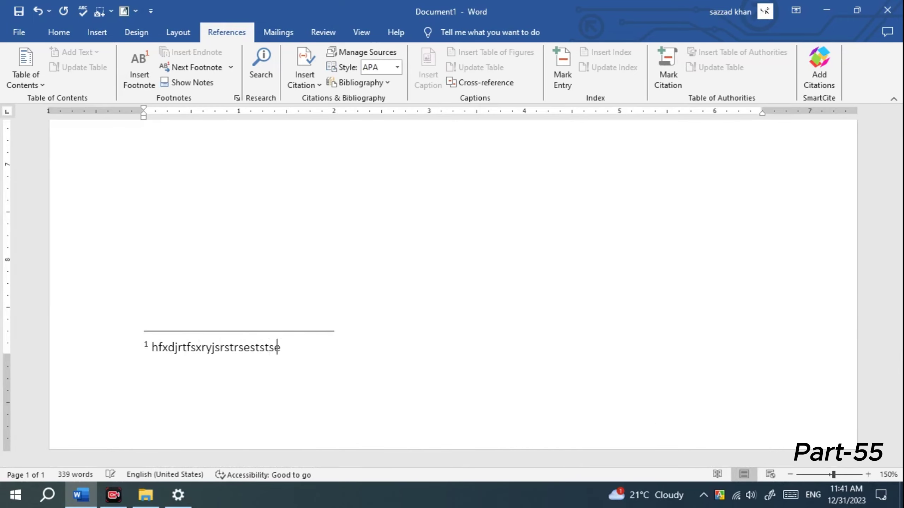
type(" vkudftkd")
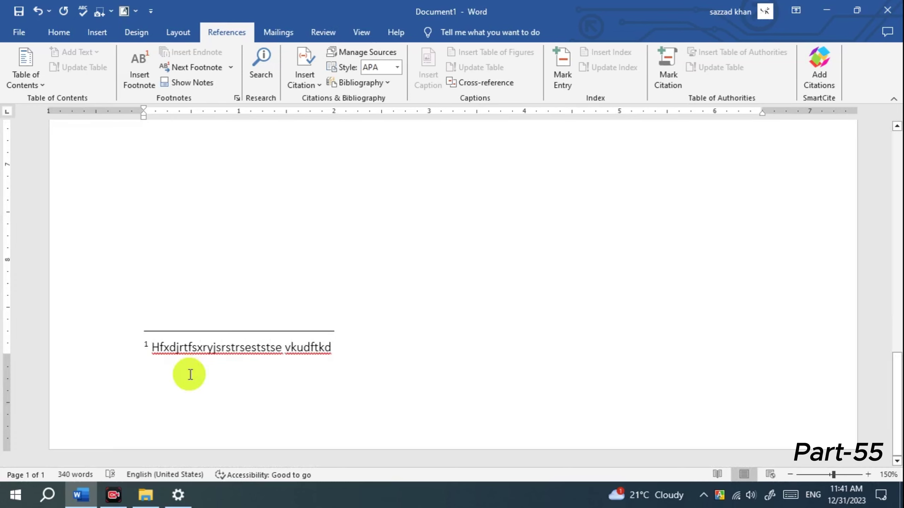
type(" jklgb")
scroll(514, 299, "up", 12)
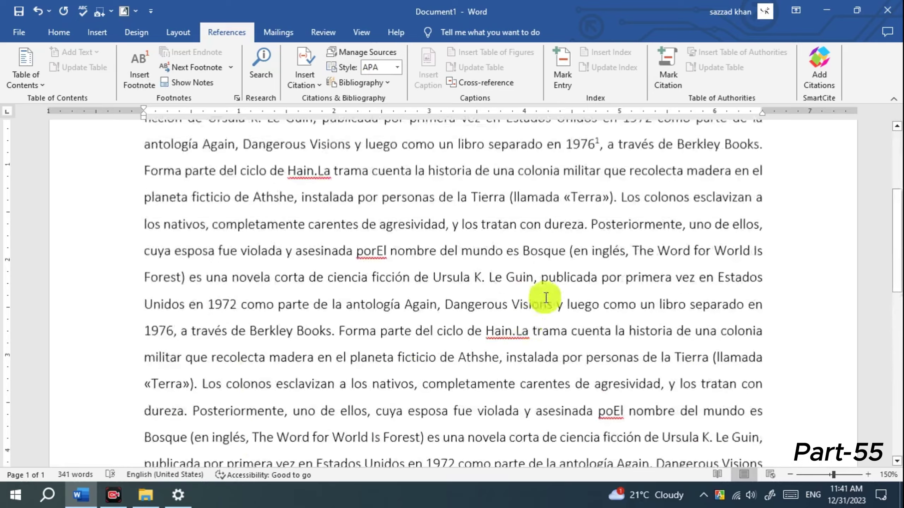
scroll(545, 299, "up", 4)
scroll(518, 299, "down", 4)
scroll(609, 250, "up", 3)
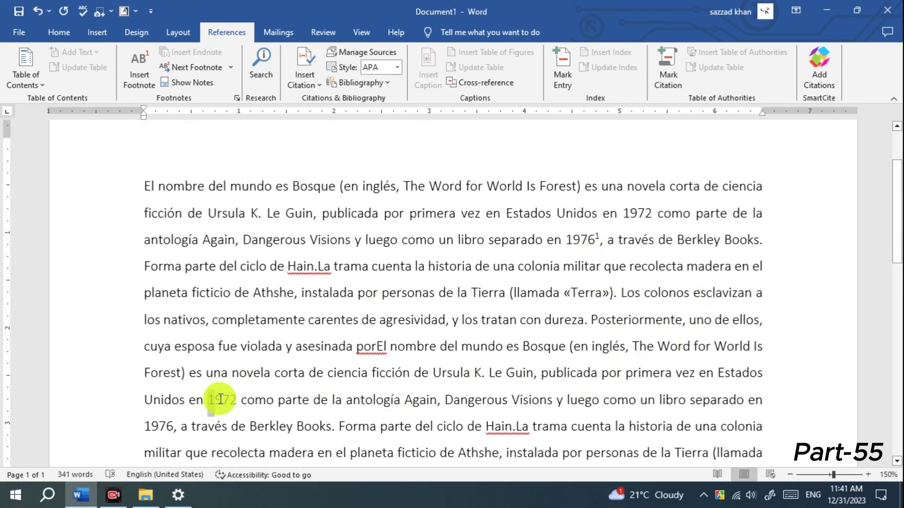
Step: Insert footnote 2 after 1972 and type 'uyfkyufkuyfy' as its note text
left_click(232, 401)
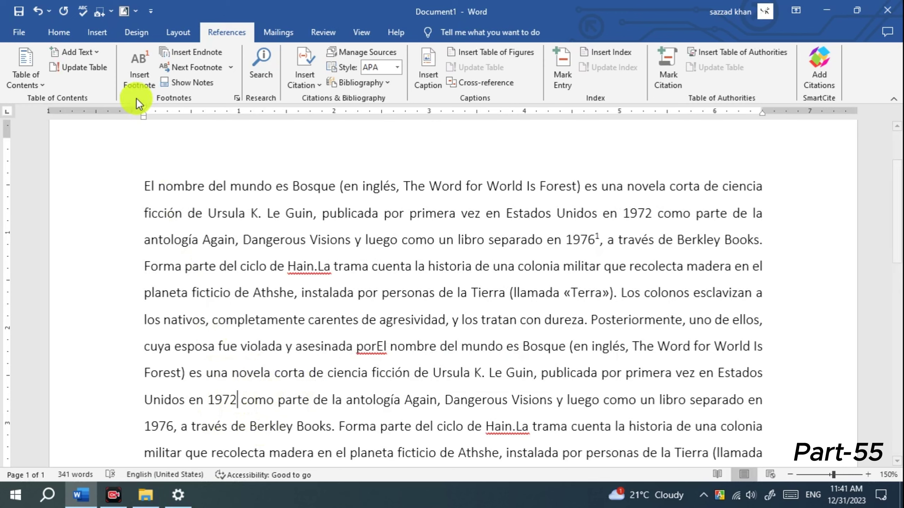
left_click(138, 73)
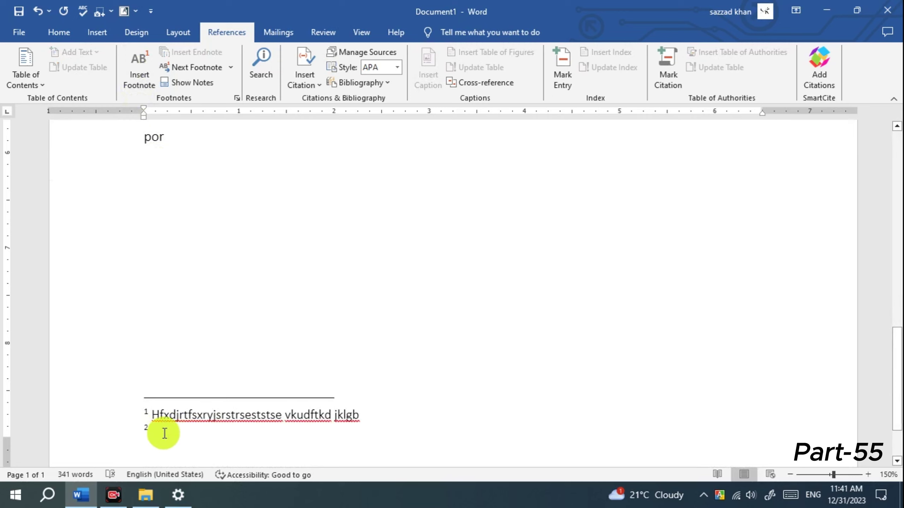
type("uyfkyufkuy")
type("fuyfuyfy vghvhhyyhfvhvfgfgv")
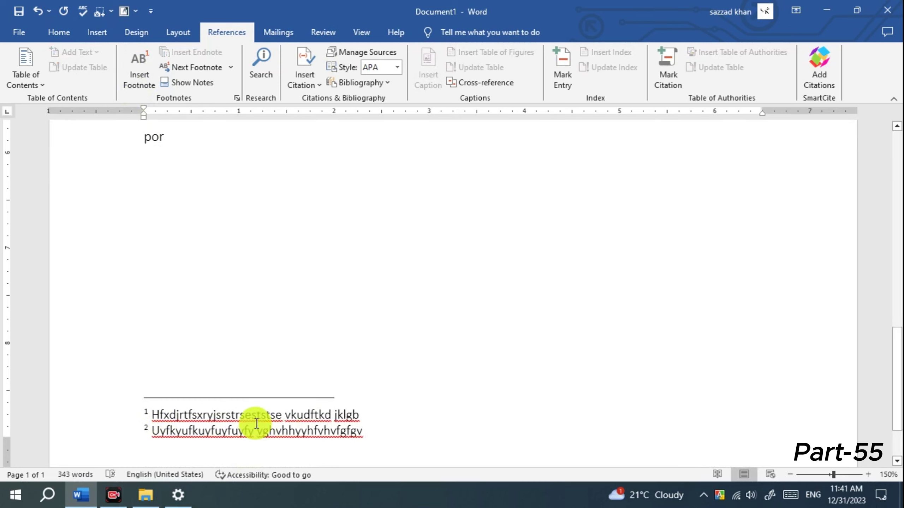
scroll(332, 422, "up", 4)
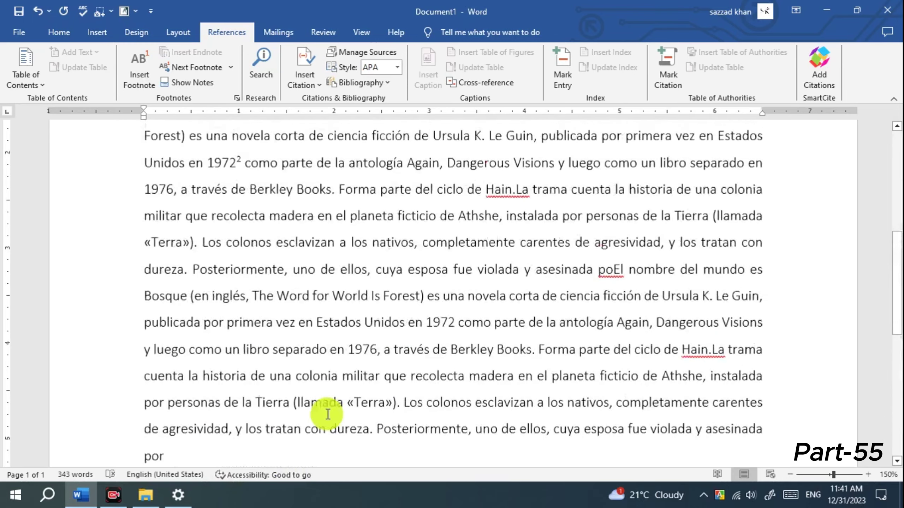
scroll(178, 319, "up", 2)
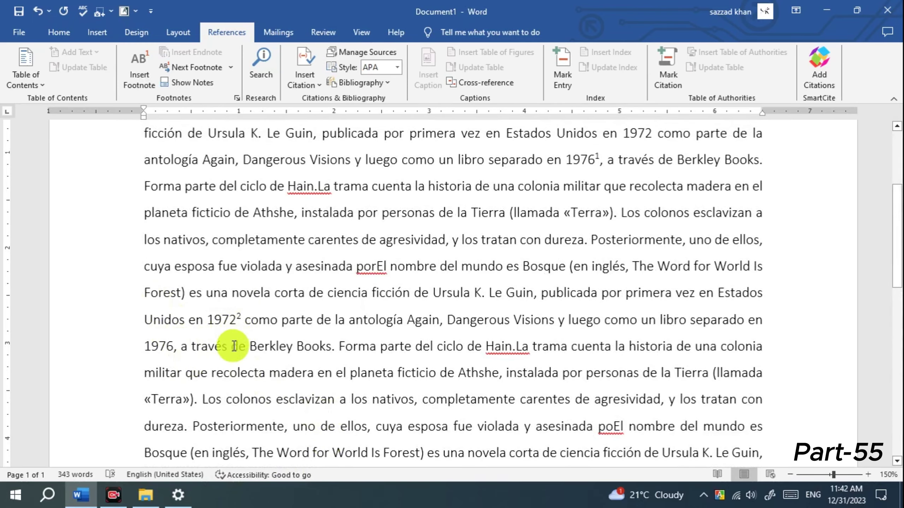
mouse_move(225, 320)
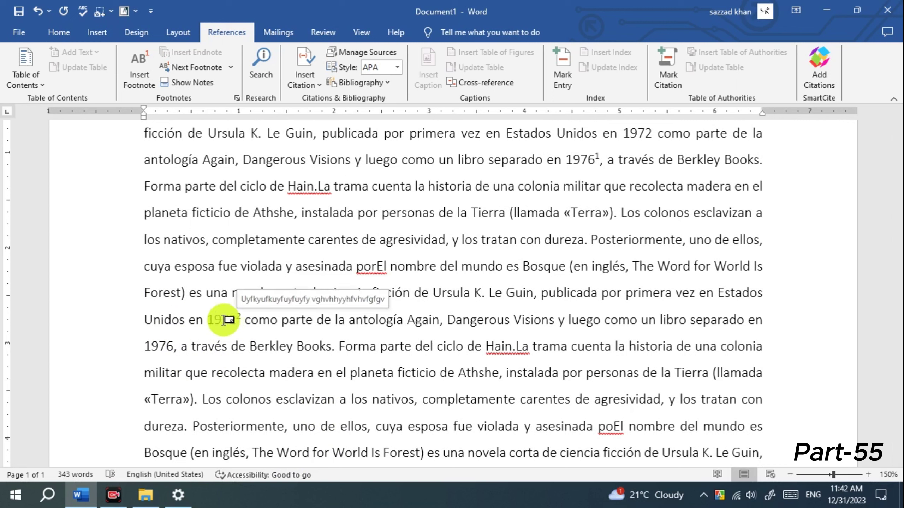
Step: Insert an endnote right after the word 'planeta' in the final paragraph copy
scroll(248, 236, "down", 5)
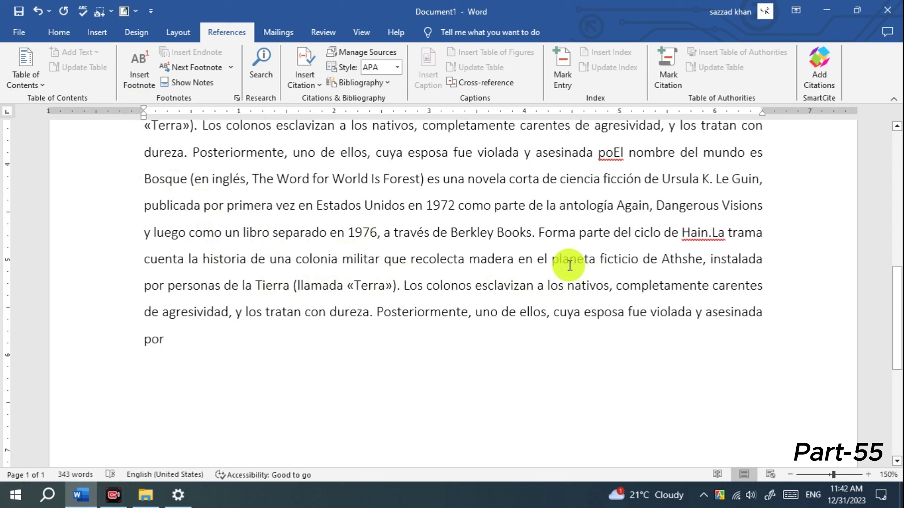
left_click(596, 260)
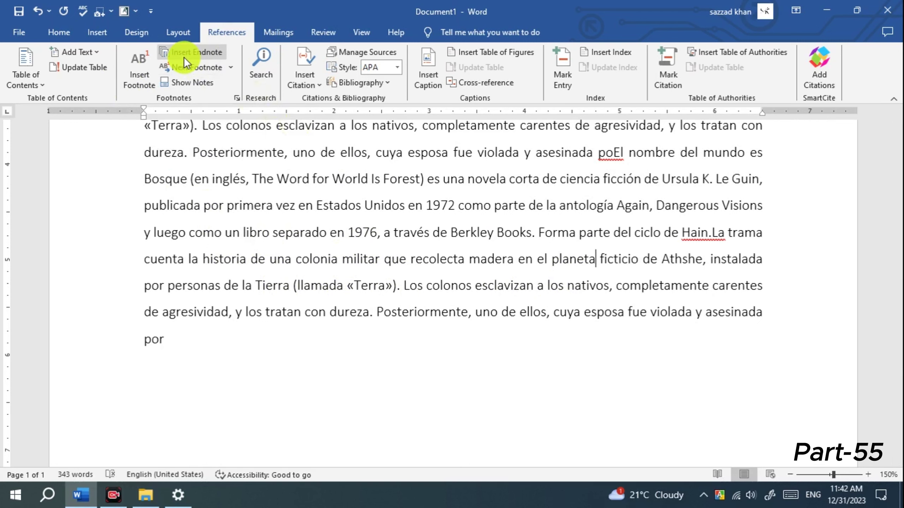
left_click(207, 54)
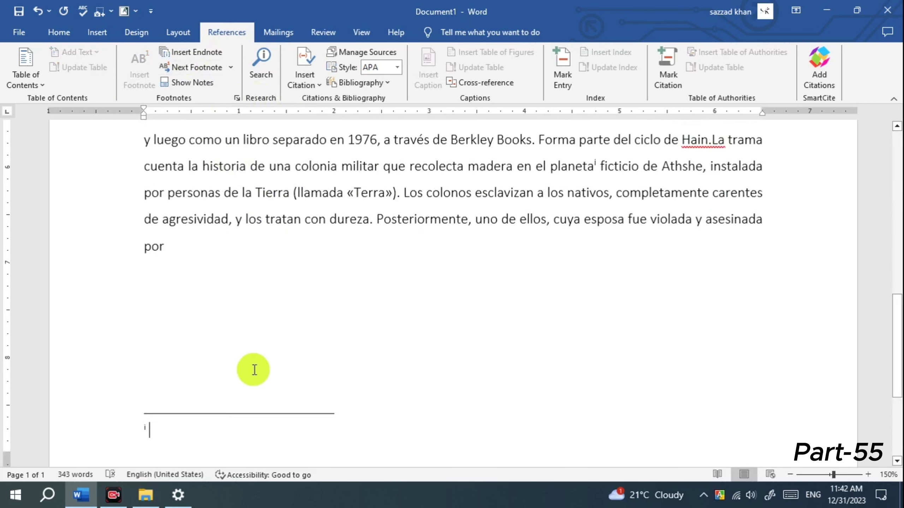
Step: Type 'iyfgygfyf' as endnote i's text, then return to the body text
scroll(253, 368, "down", 3)
scroll(178, 378, "up", 7)
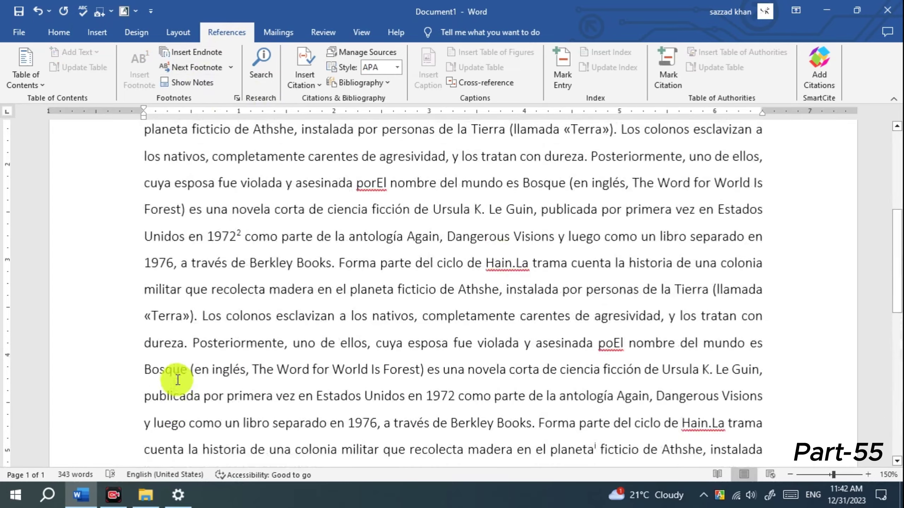
scroll(178, 379, "down", 4)
scroll(371, 352, "up", 1)
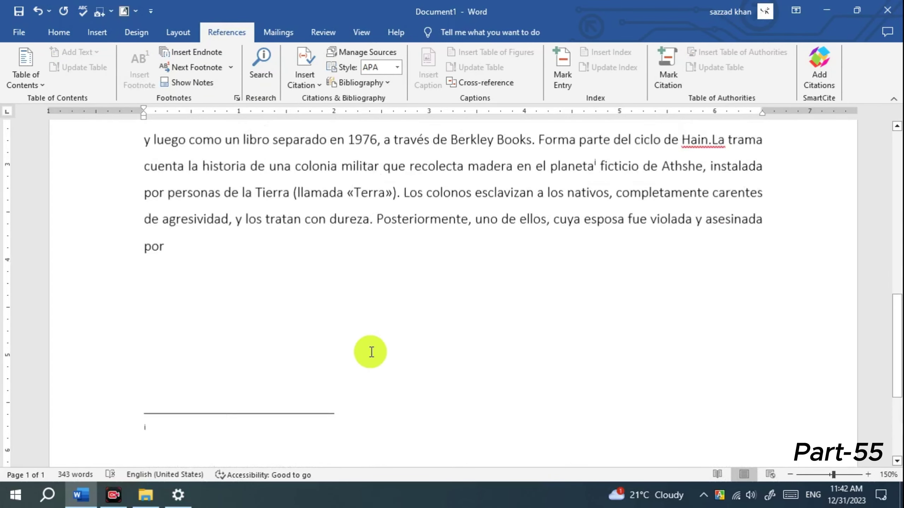
scroll(371, 352, "up", 4)
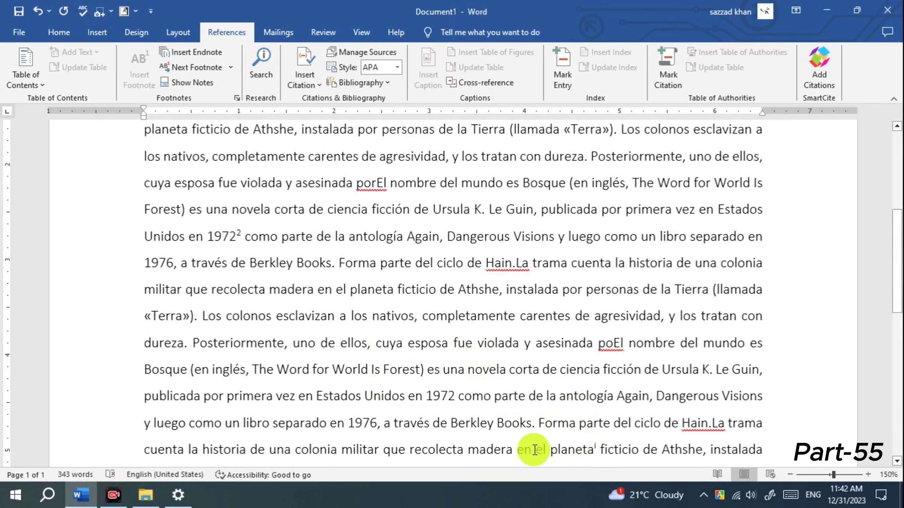
scroll(527, 381, "down", 2)
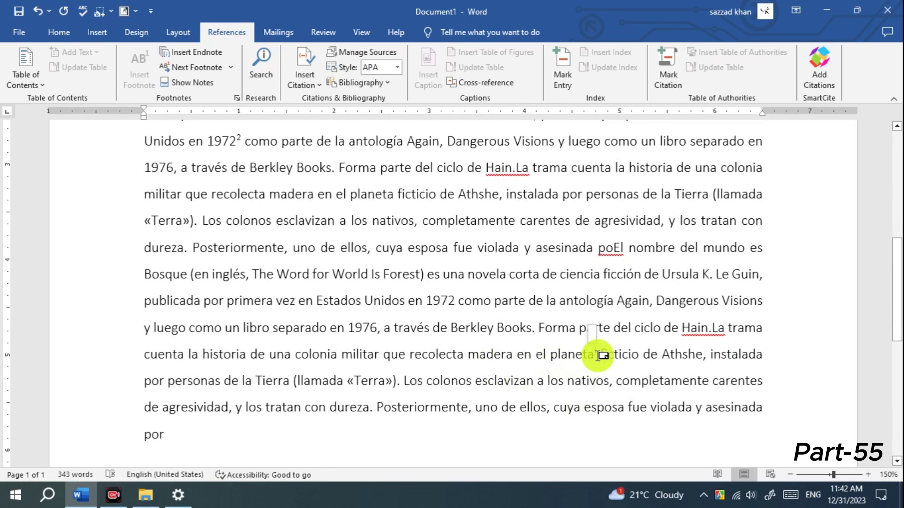
scroll(318, 336, "down", 2)
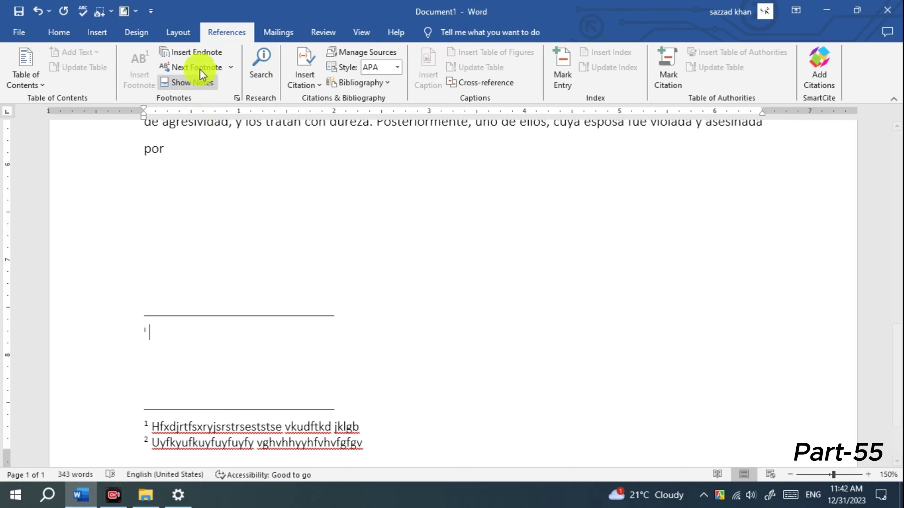
scroll(216, 388, "down", 2)
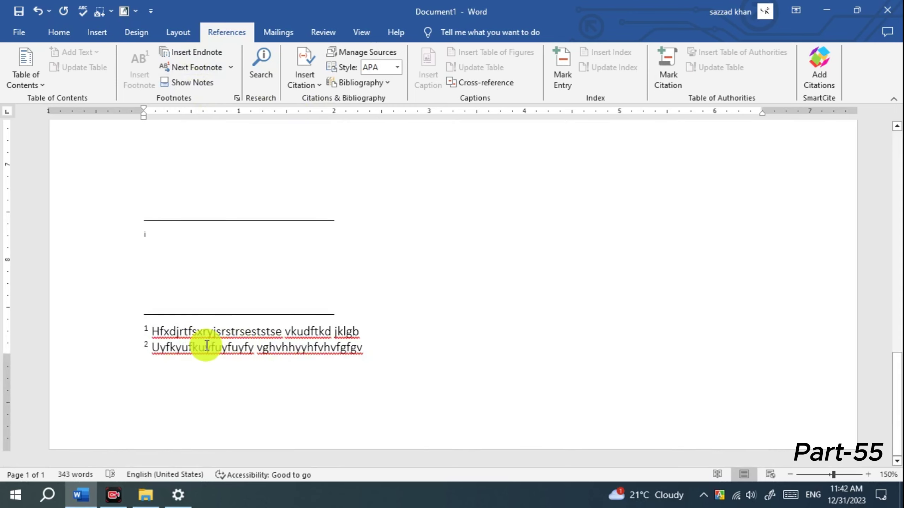
scroll(200, 342, "up", 4)
scroll(205, 377, "down", 1)
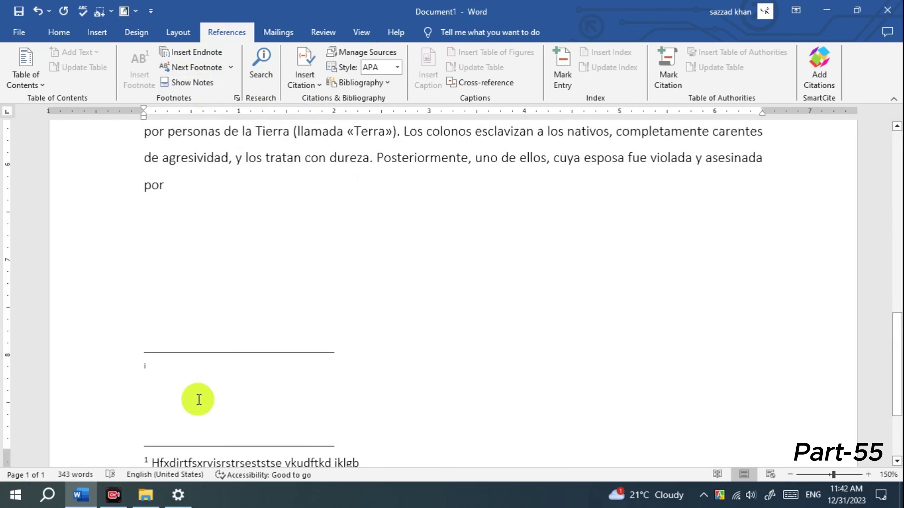
scroll(198, 400, "down", 1)
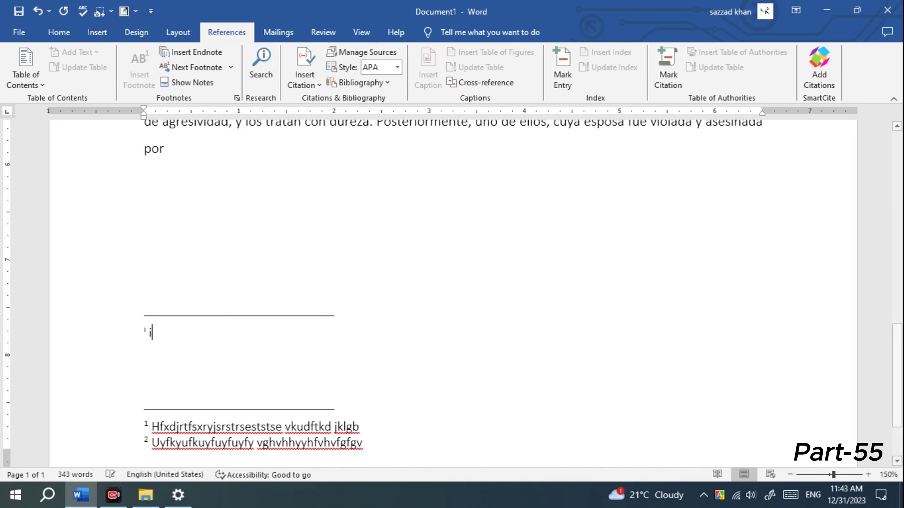
type("iyfgygfyf")
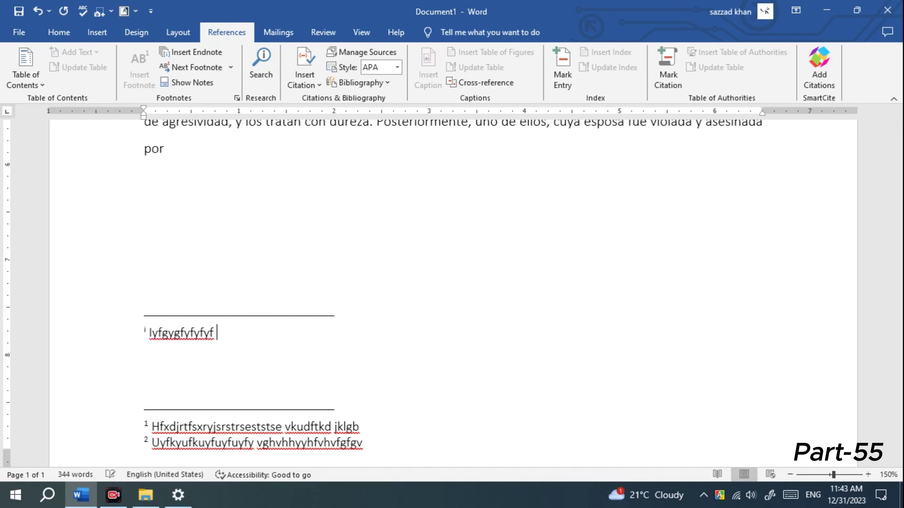
left_click(213, 277)
scroll(258, 196, "up", 3)
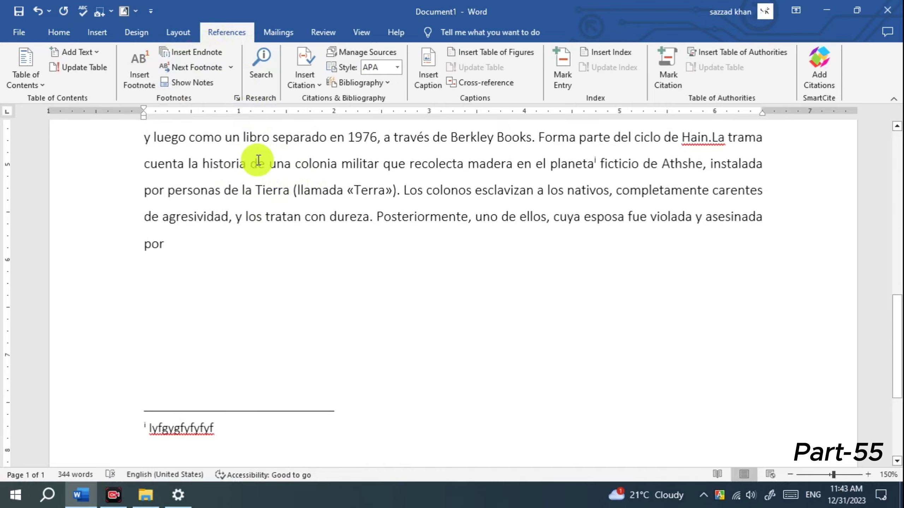
scroll(185, 339, "up", 4)
scroll(242, 338, "down", 8)
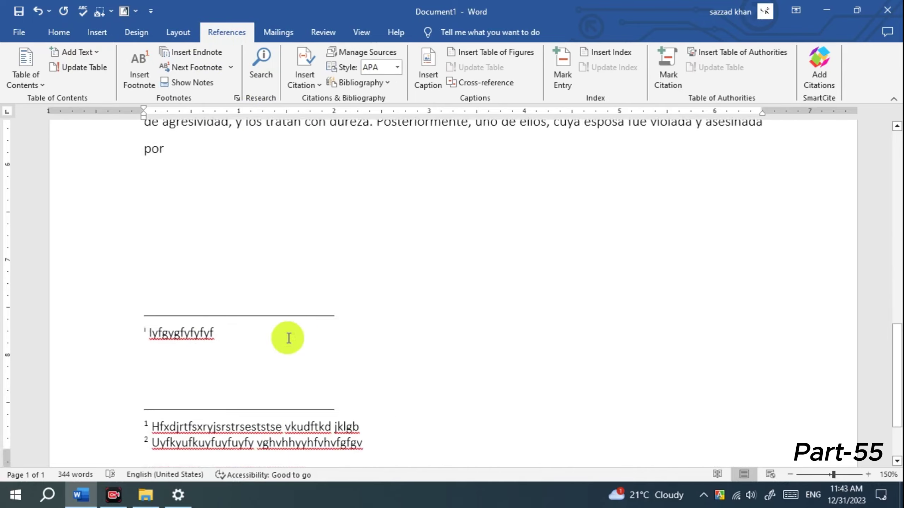
scroll(250, 343, "down", 2)
scroll(242, 347, "up", 10)
scroll(231, 285, "up", 4)
scroll(220, 235, "down", 3)
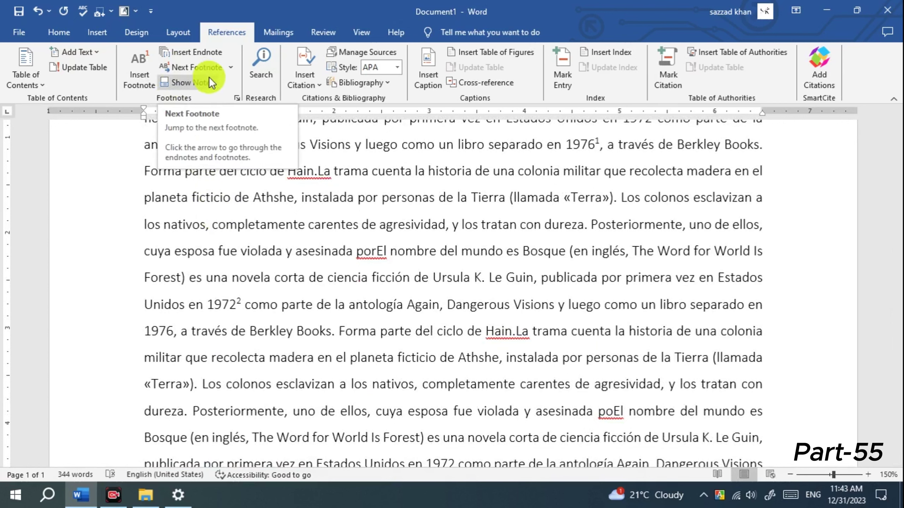
Step: Jump to footnote reference 1 via the Next Footnote dropdown, then forward to footnote 2
left_click(230, 67)
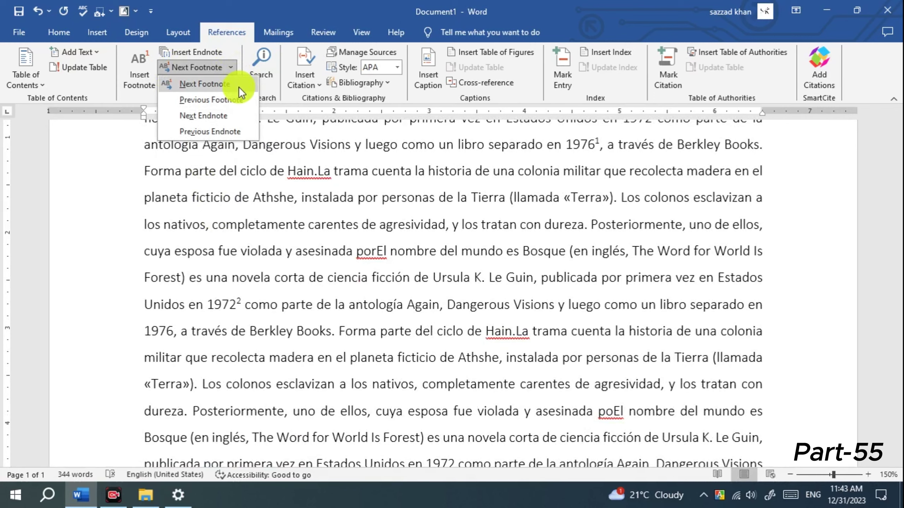
left_click(238, 103)
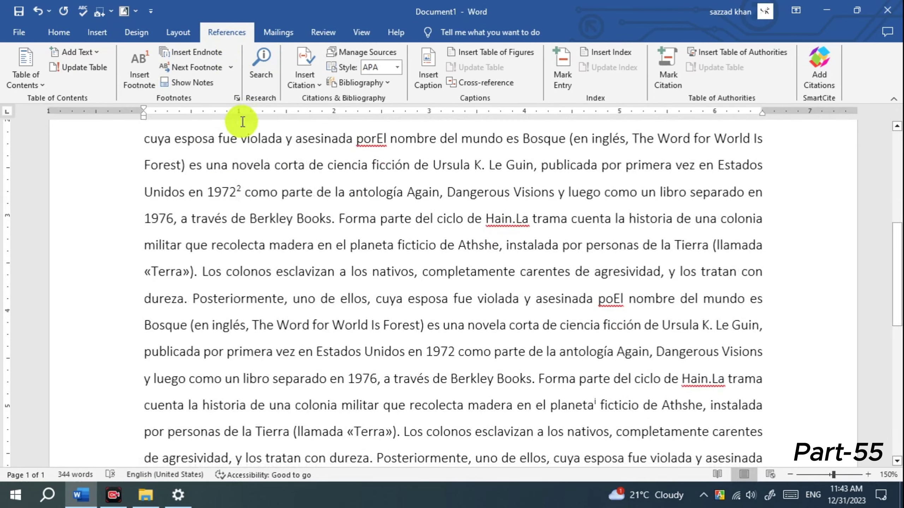
scroll(263, 278, "up", 3)
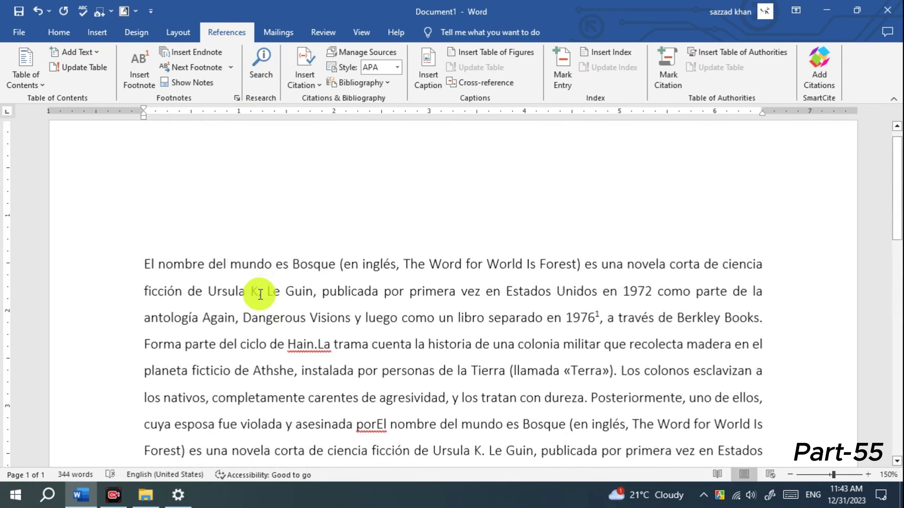
scroll(264, 285, "down", 1)
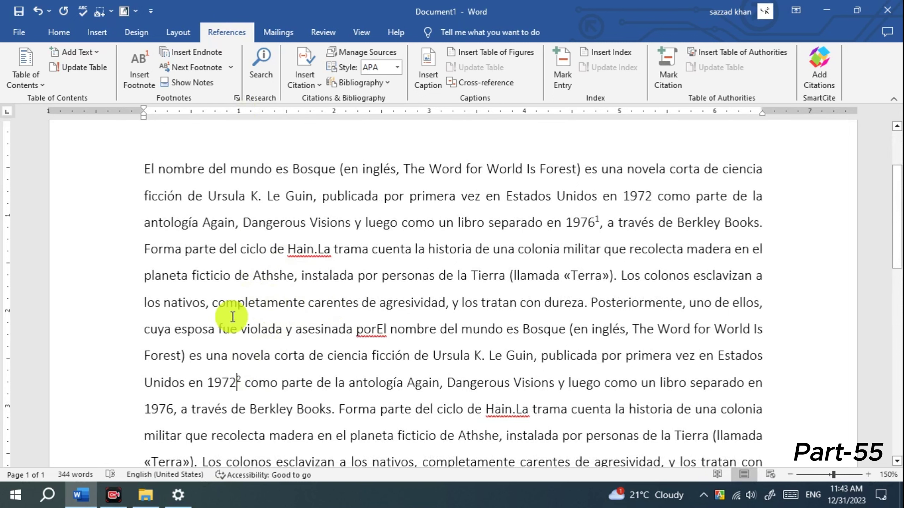
left_click(225, 68)
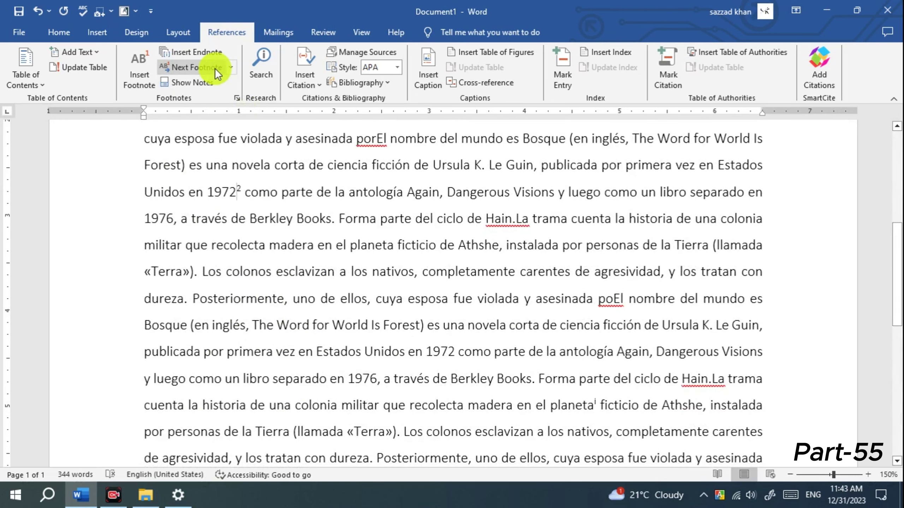
Step: Go back to footnote 1 with Previous Footnote, then forward again to footnote 2 after 1972
left_click(233, 67)
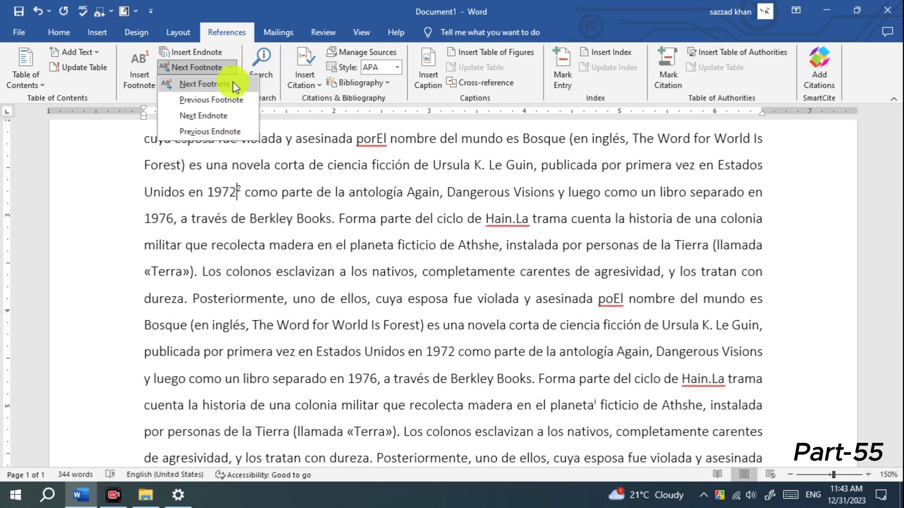
left_click(229, 103)
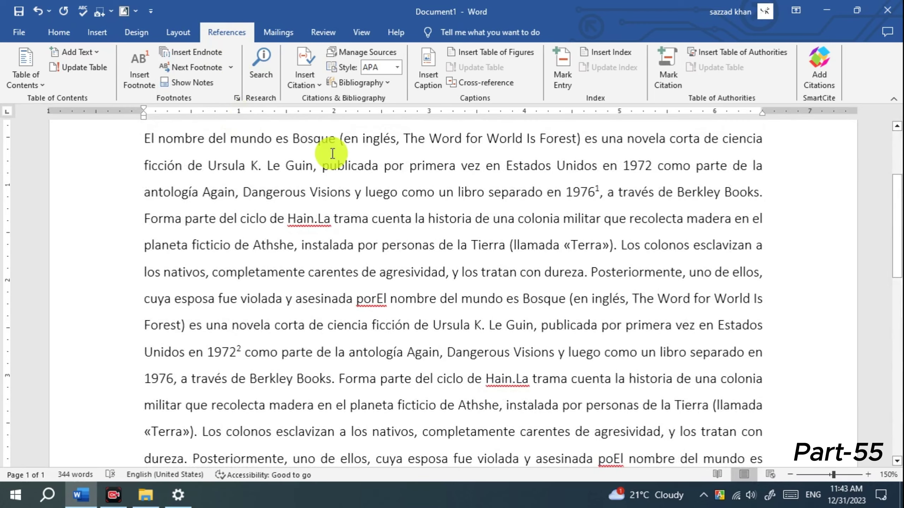
mouse_move(597, 193)
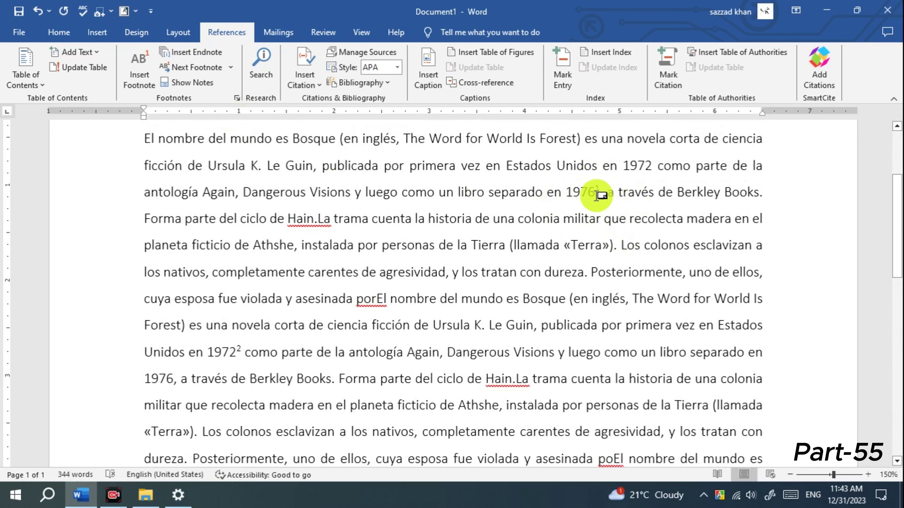
left_click(225, 67)
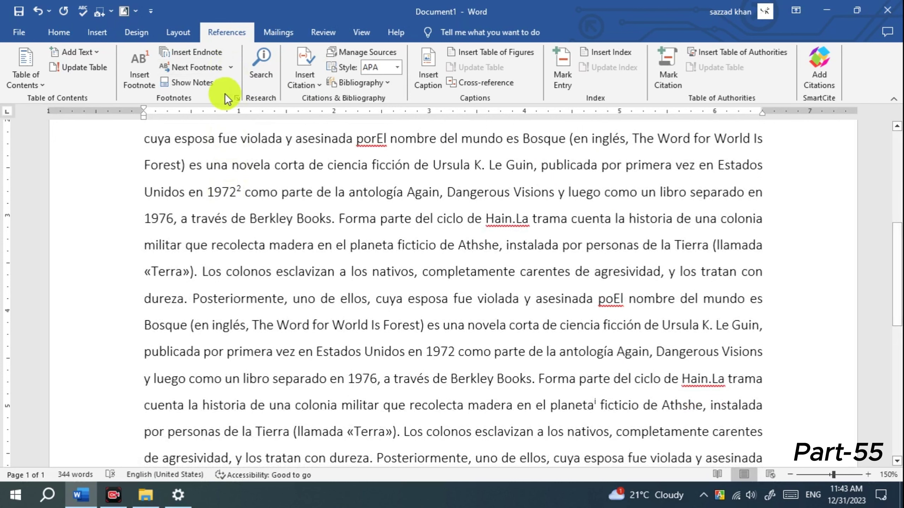
left_click(226, 67)
left_click(207, 89)
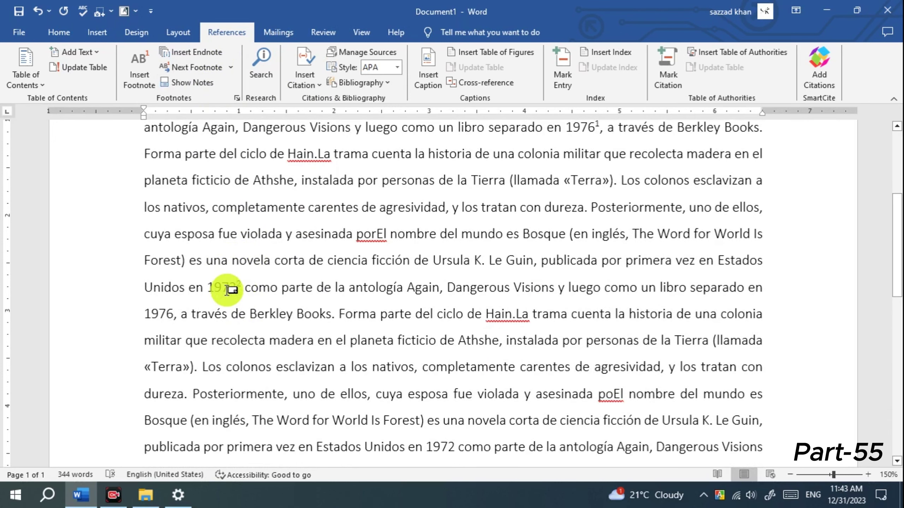
scroll(268, 306, "up", 1)
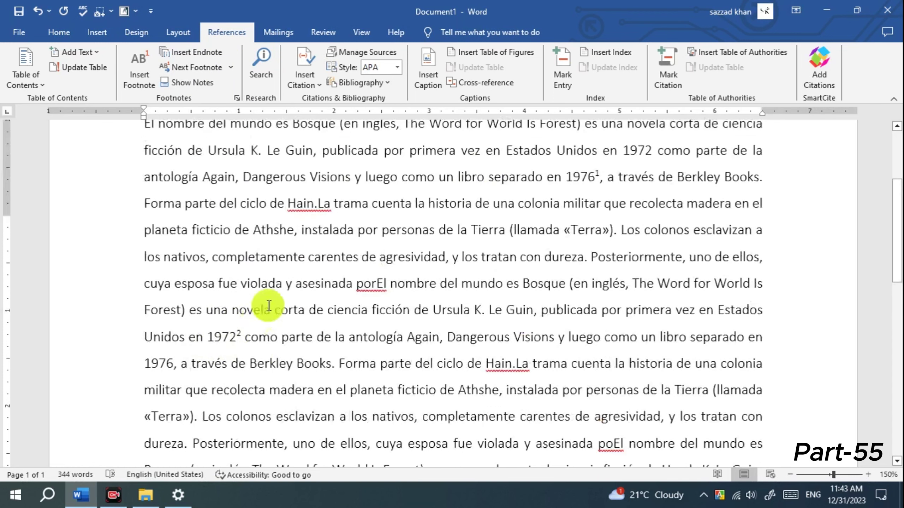
scroll(269, 306, "up", 3)
scroll(359, 283, "down", 4)
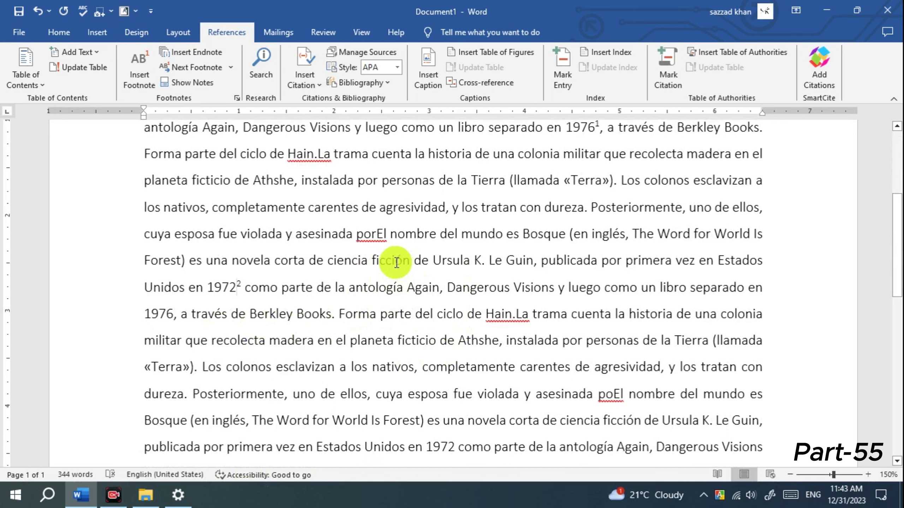
Step: Jump to the next endnote, the reference after 'planeta', with its note text showing at the bottom
left_click(235, 68)
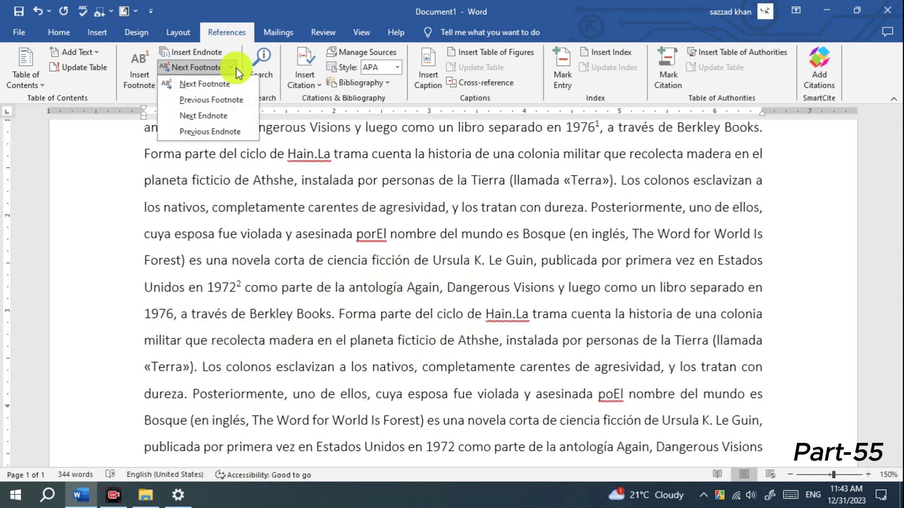
left_click(226, 119)
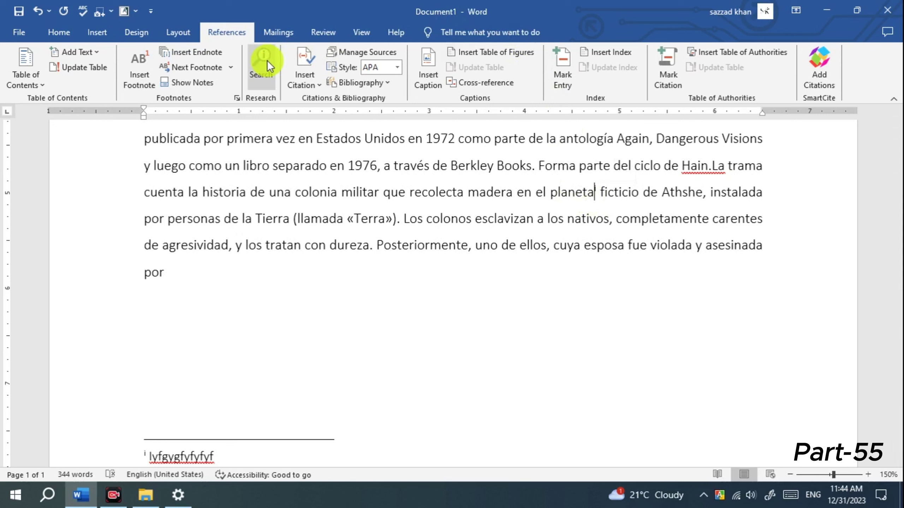
left_click(232, 70)
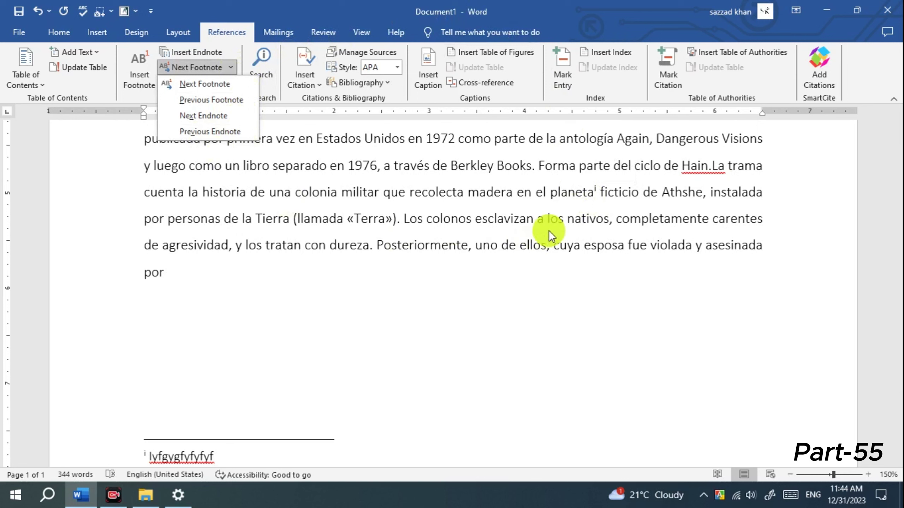
left_click(211, 116)
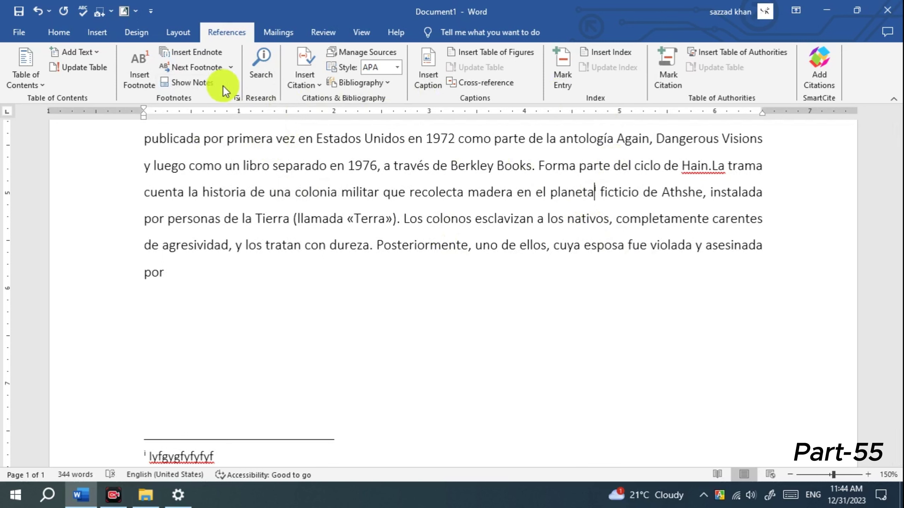
Step: Use Show Notes to display the footnote area
left_click(201, 86)
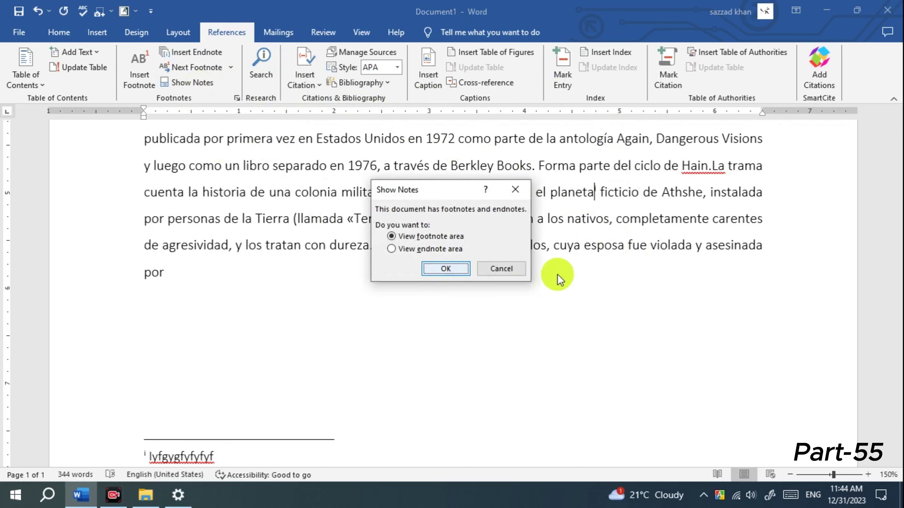
left_click_drag(447, 191, 451, 195)
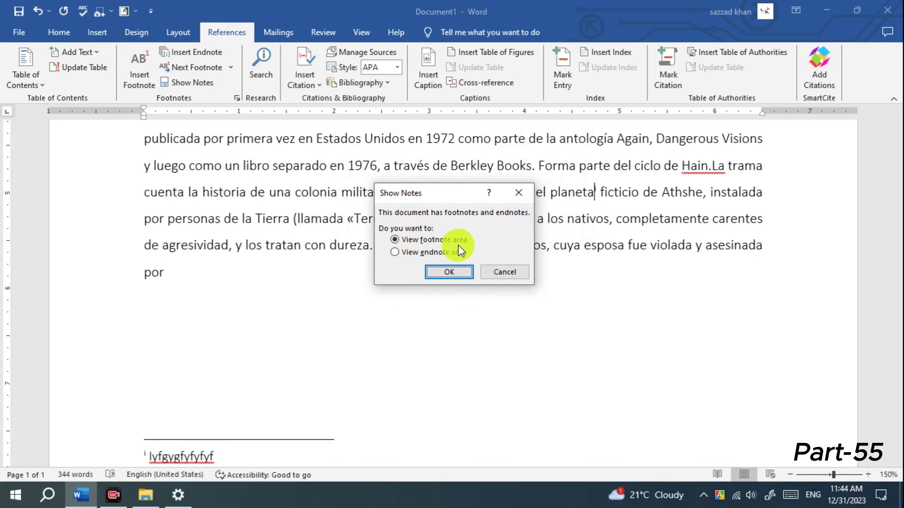
left_click(400, 253)
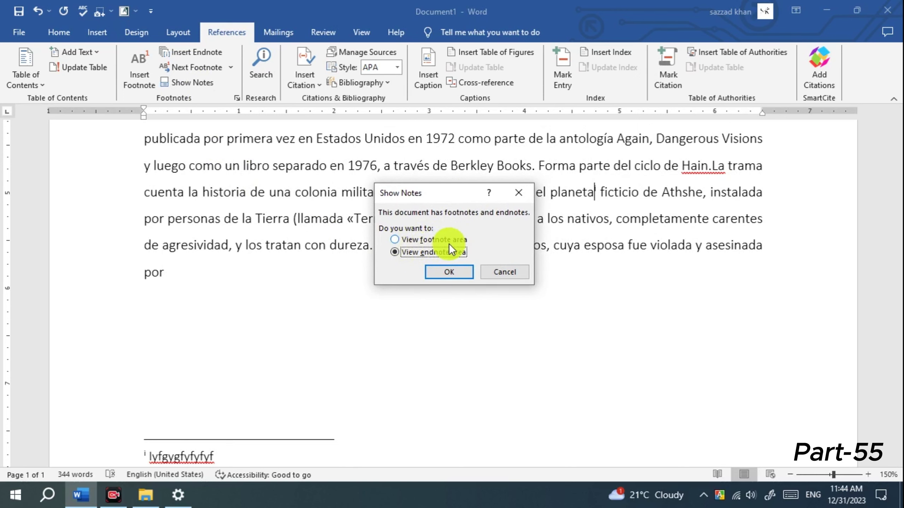
left_click(395, 235)
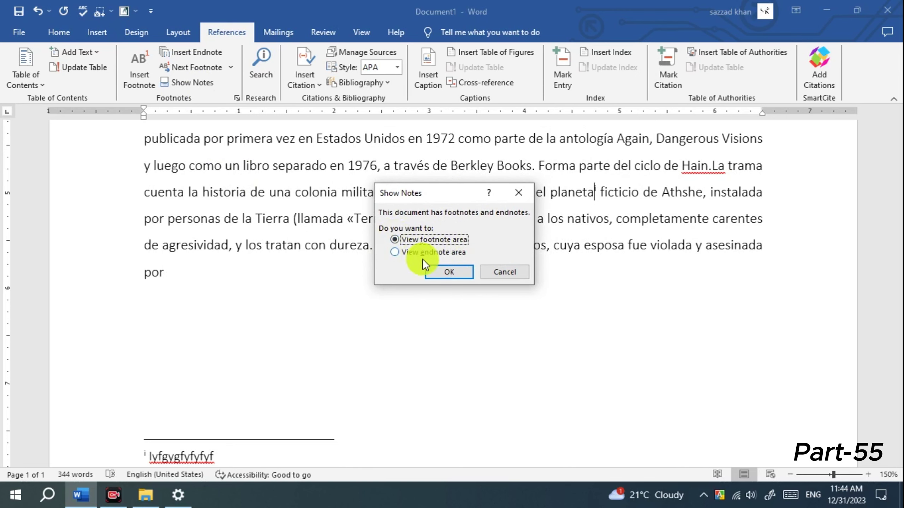
left_click(439, 271)
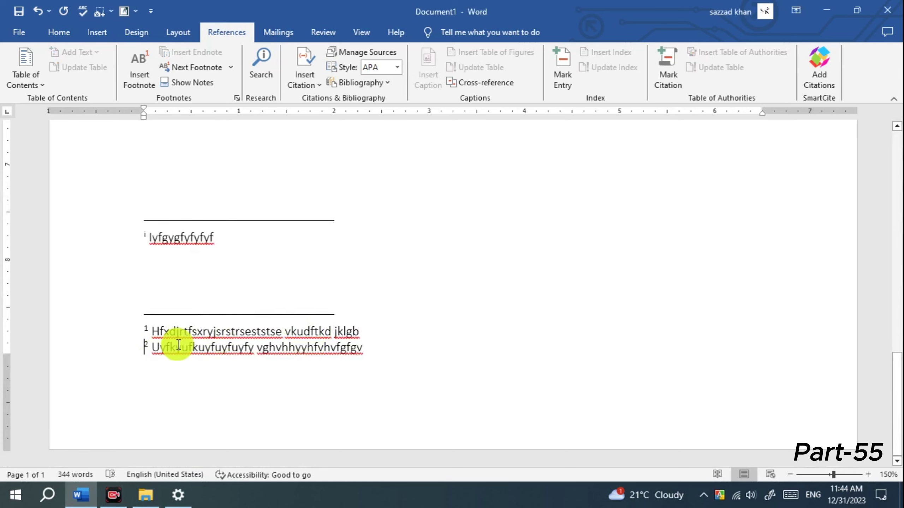
scroll(263, 285, "up", 5)
Step: Use Show Notes again to switch to the endnote area, showing endnote i's placeholder text
left_click(201, 85)
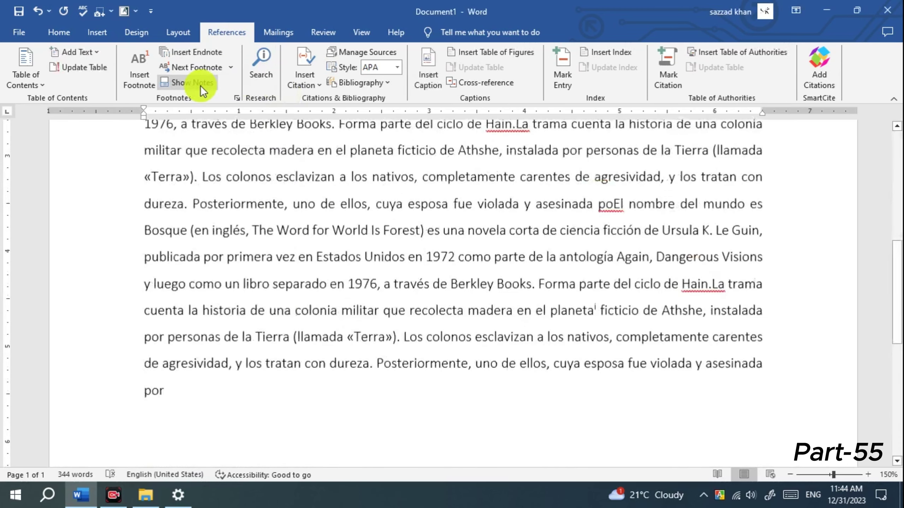
left_click(202, 86)
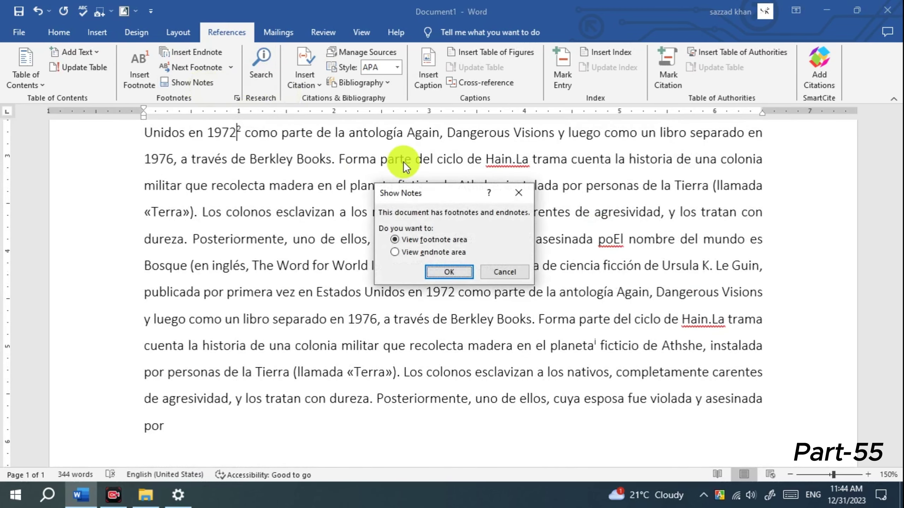
left_click(394, 251)
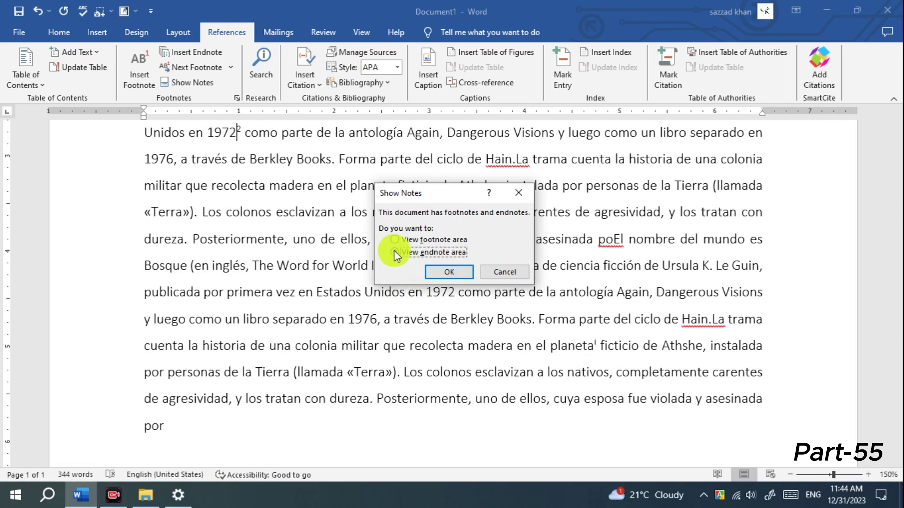
left_click(444, 281)
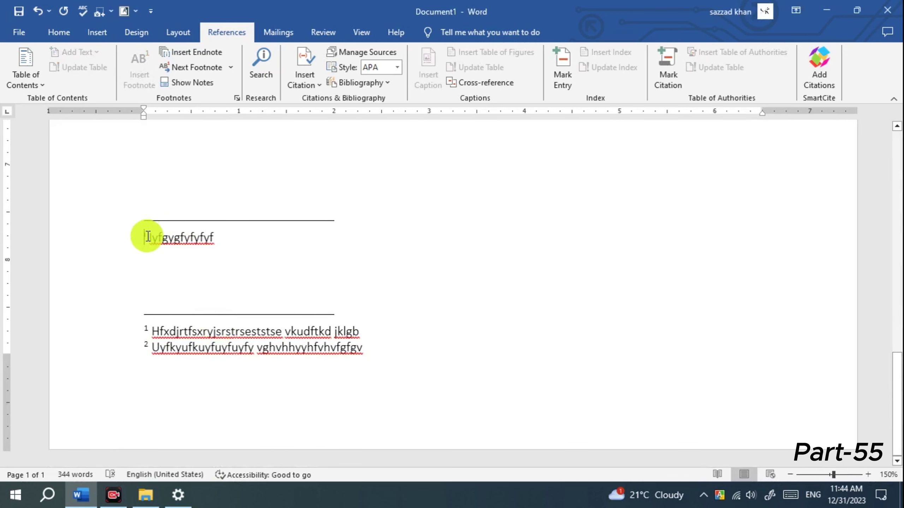
scroll(323, 323, "up", 3)
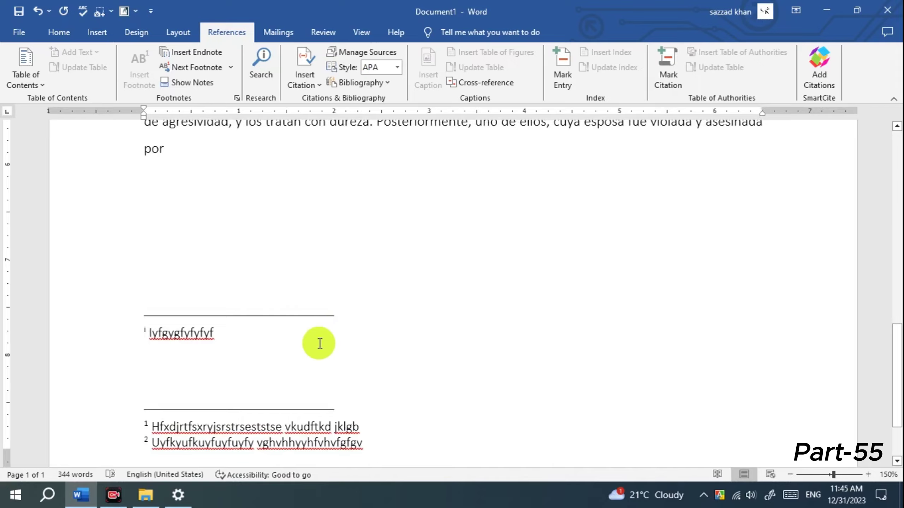
Step: Return to the top of the Spanish body text and close the document without saving
scroll(318, 343, "up", 10)
scroll(199, 314, "down", 4)
scroll(192, 315, "up", 5)
scroll(194, 321, "up", 5)
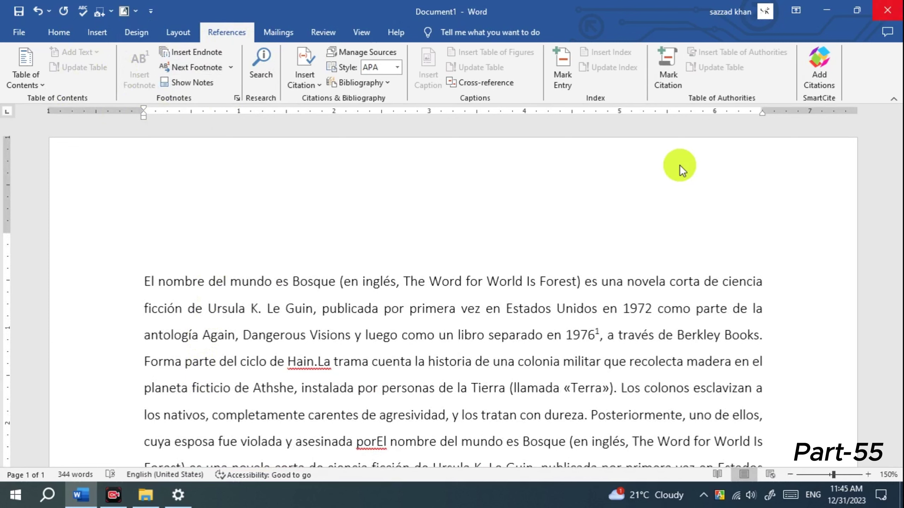
left_click(502, 321)
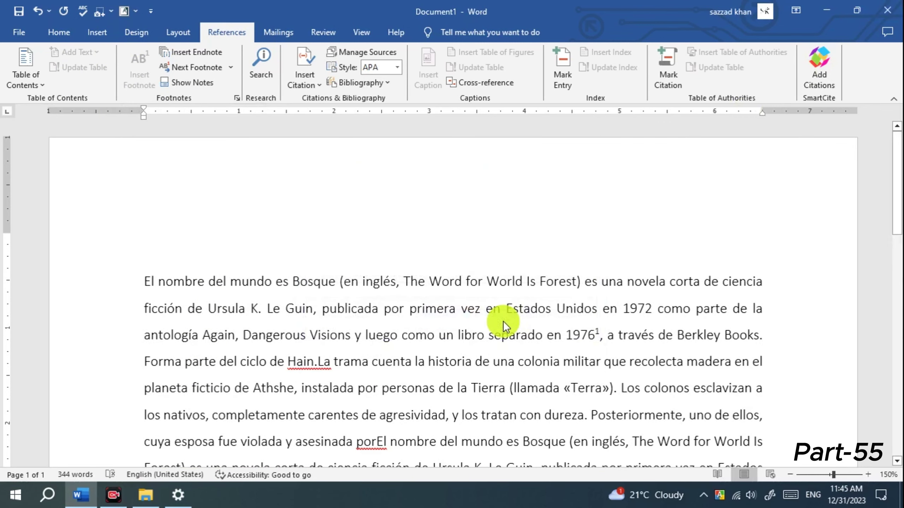